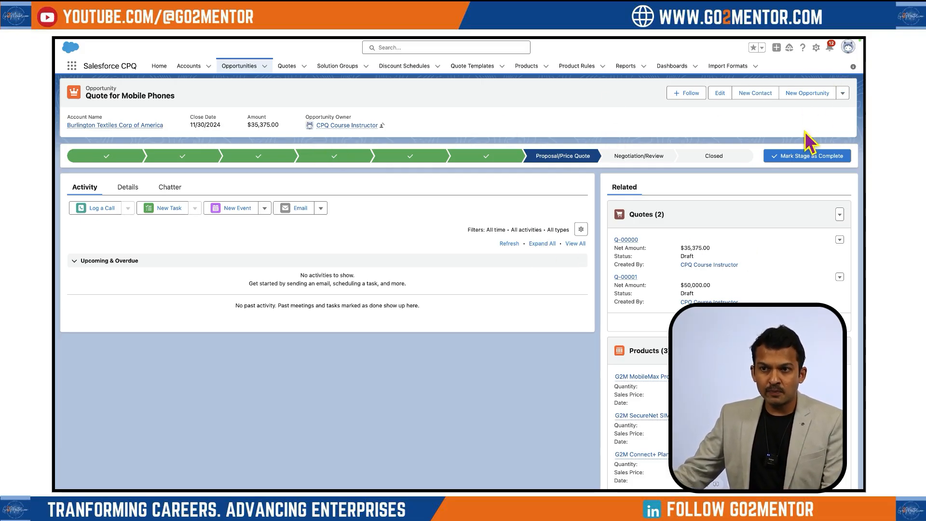
Go to Setup's Object Manager, search for "oppor", and open the Opportunity object
{"action": "left_click", "coordinate": [815, 49]}
{"action": "left_click", "coordinate": [784, 89]}
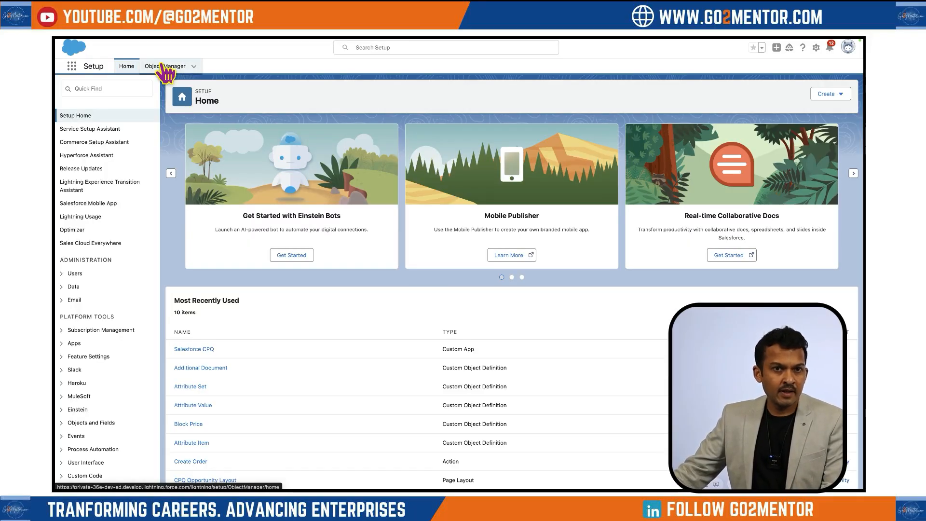
{"action": "left_click", "coordinate": [163, 67]}
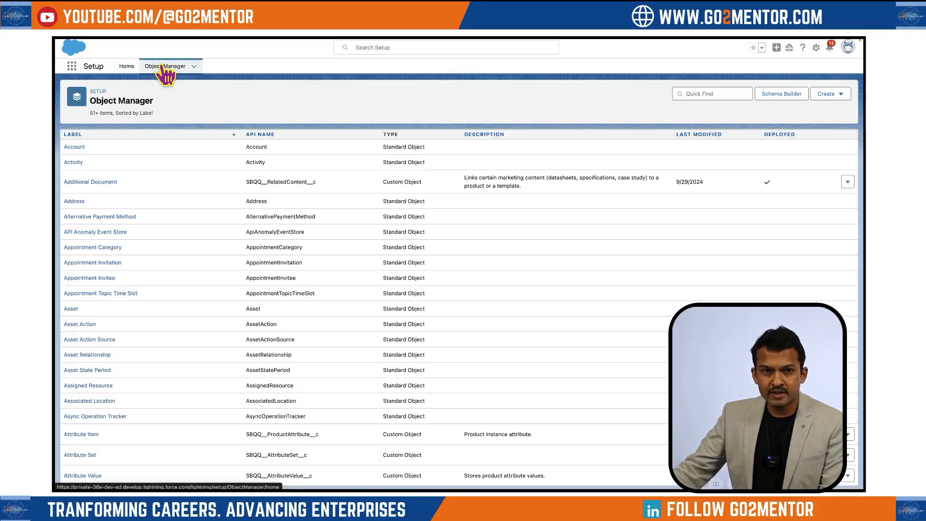
{"action": "left_click", "coordinate": [704, 92]}
{"action": "type", "text": "oppo"}
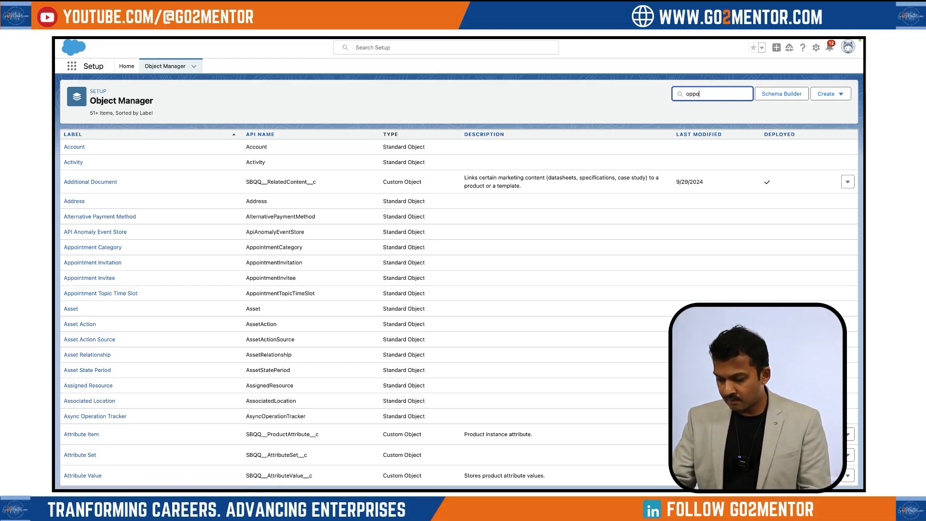
{"action": "type", "text": "r"}
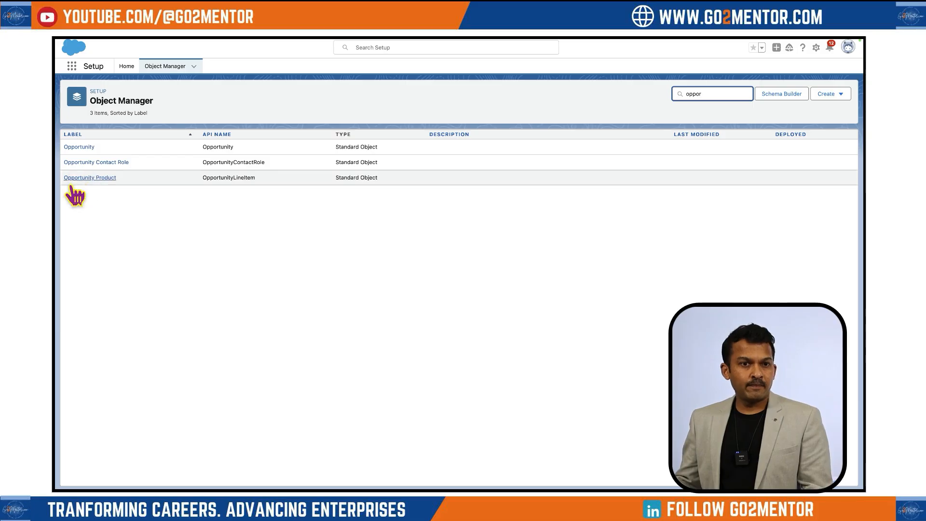
{"action": "left_click", "coordinate": [79, 147]}
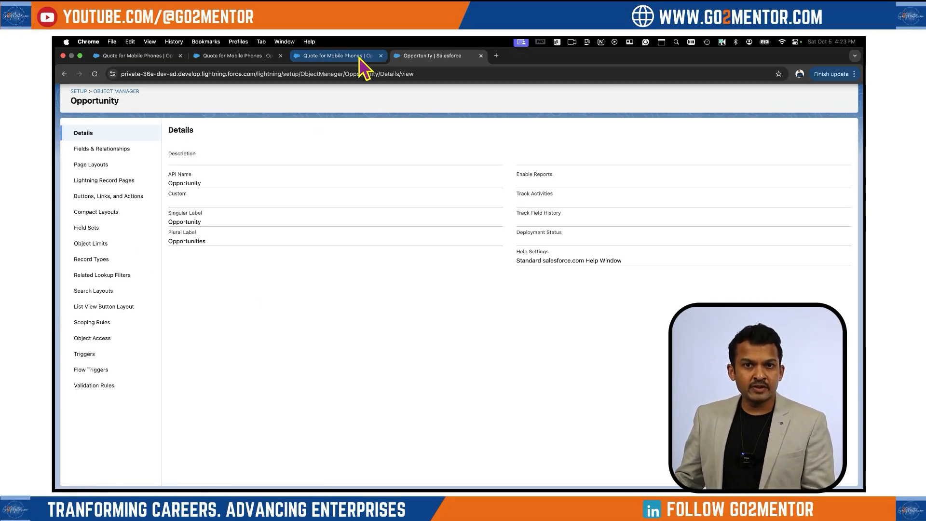
Return to the Quote for Mobile Phones record and open its object settings directly from the record page
{"action": "left_click", "coordinate": [358, 57]}
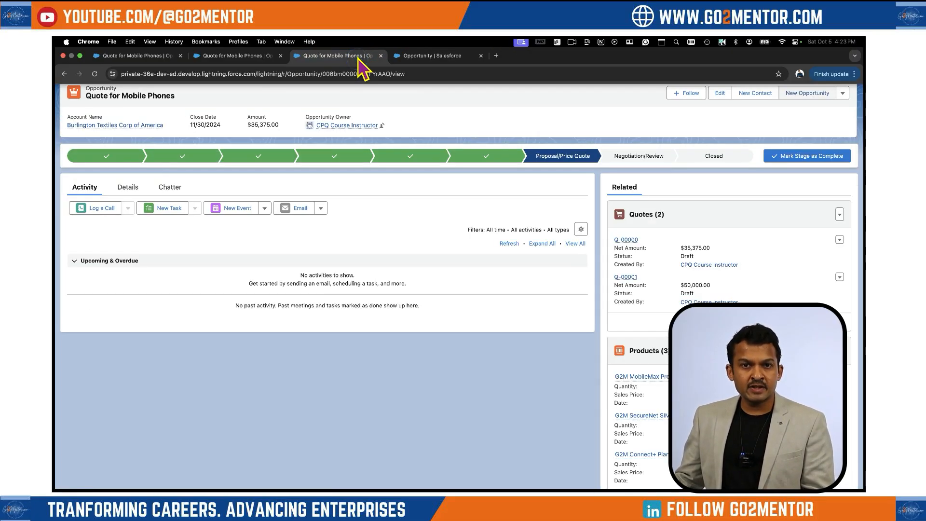
{"action": "left_click", "coordinate": [842, 94]}
{"action": "left_click", "coordinate": [816, 47]}
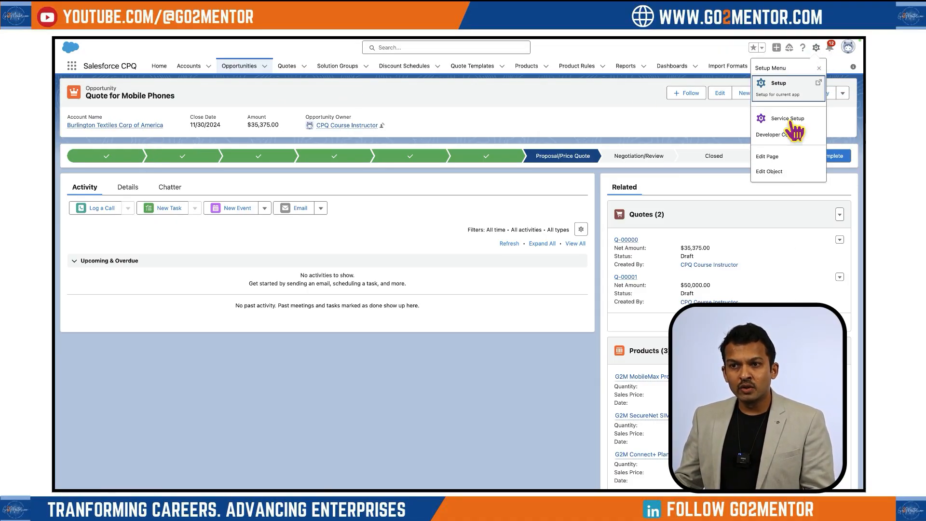
{"action": "left_click", "coordinate": [786, 173]}
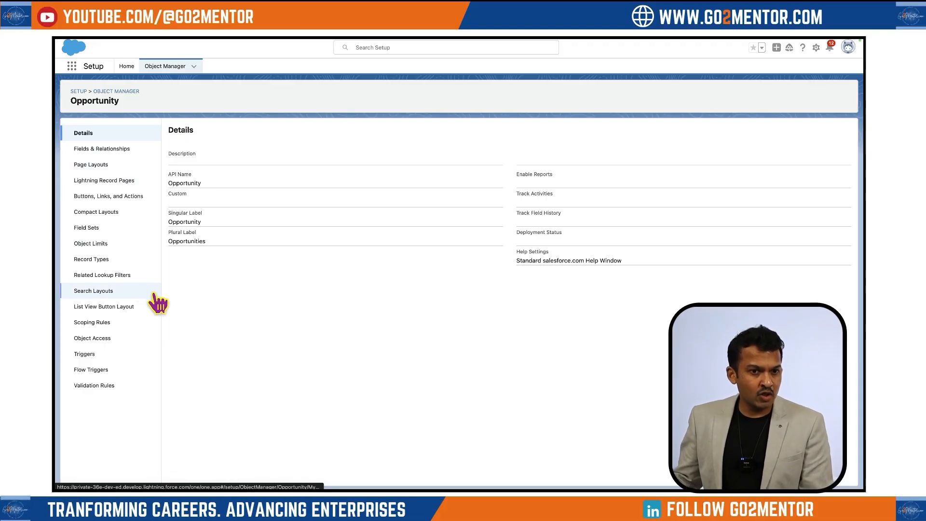
Start a new Opportunity action of type Create a Record with Quote as the target object
{"action": "left_click", "coordinate": [128, 205]}
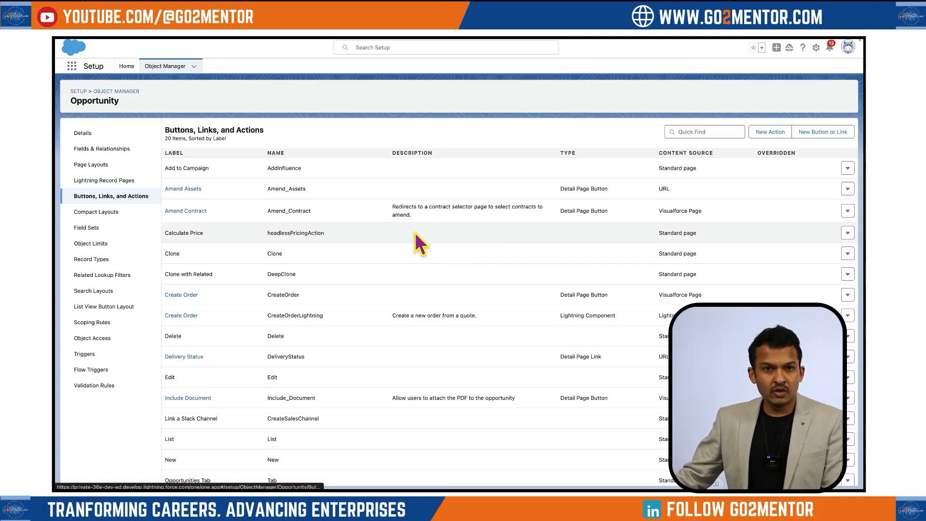
{"action": "left_click", "coordinate": [780, 132]}
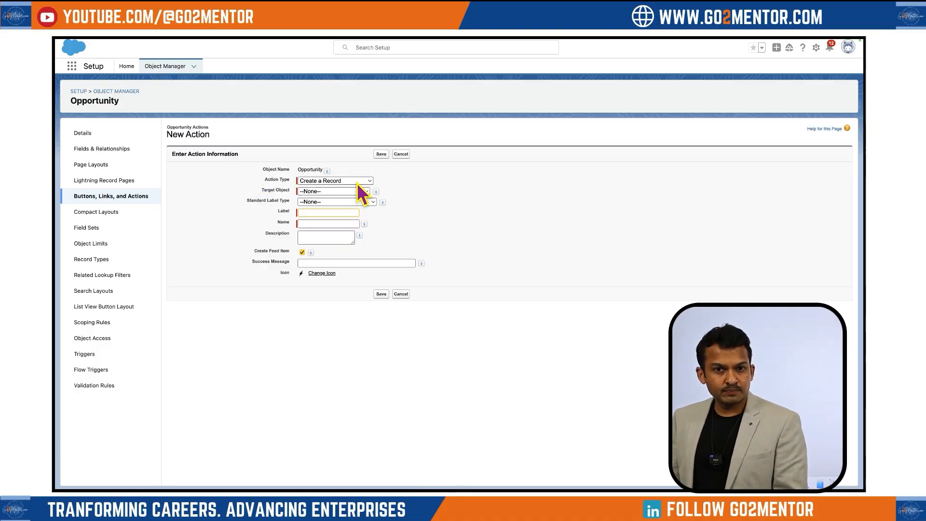
{"action": "left_click", "coordinate": [357, 179]}
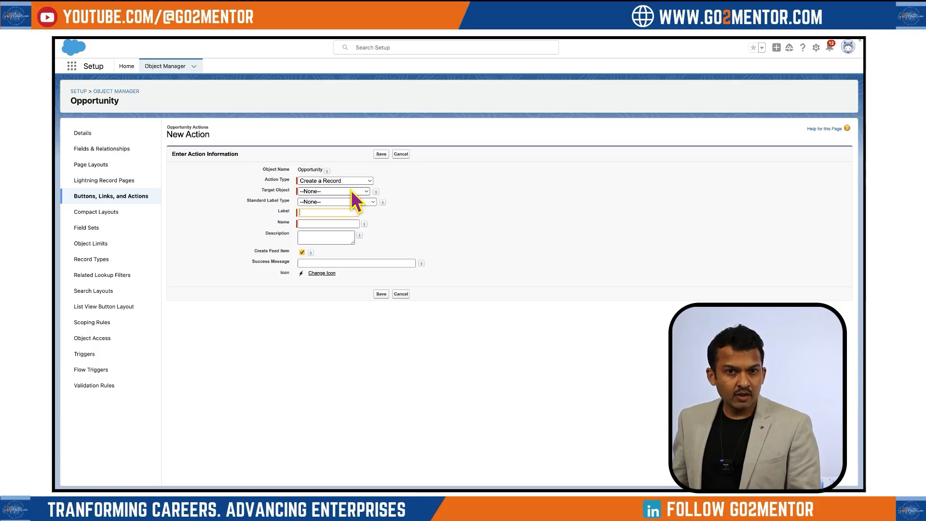
{"action": "left_click", "coordinate": [351, 189]}
{"action": "left_click", "coordinate": [351, 191]}
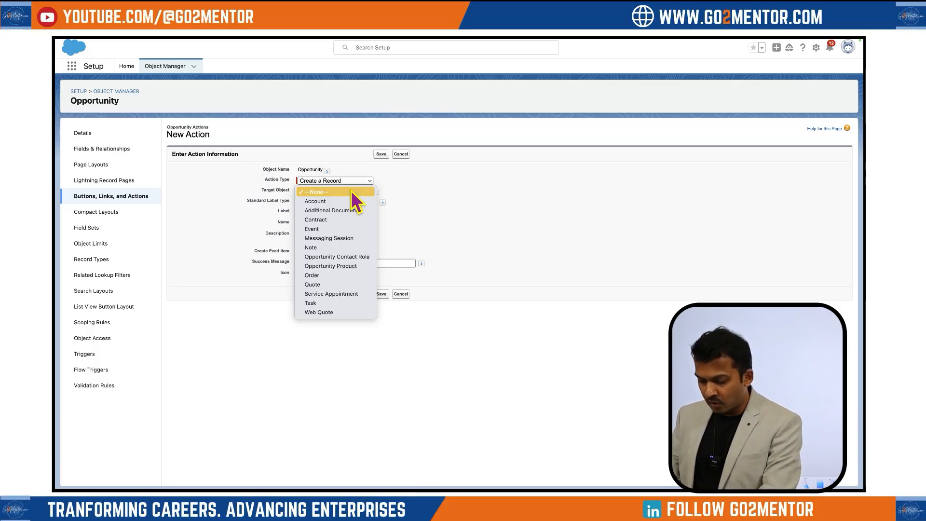
{"action": "key", "text": "q"}
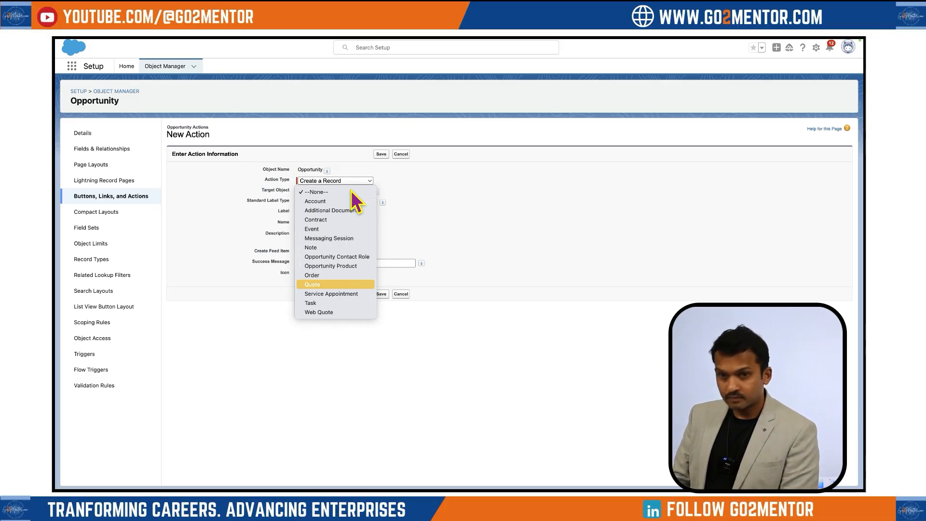
{"action": "key", "text": "Return"}
Label the action New Quote
{"action": "left_click", "coordinate": [332, 212]}
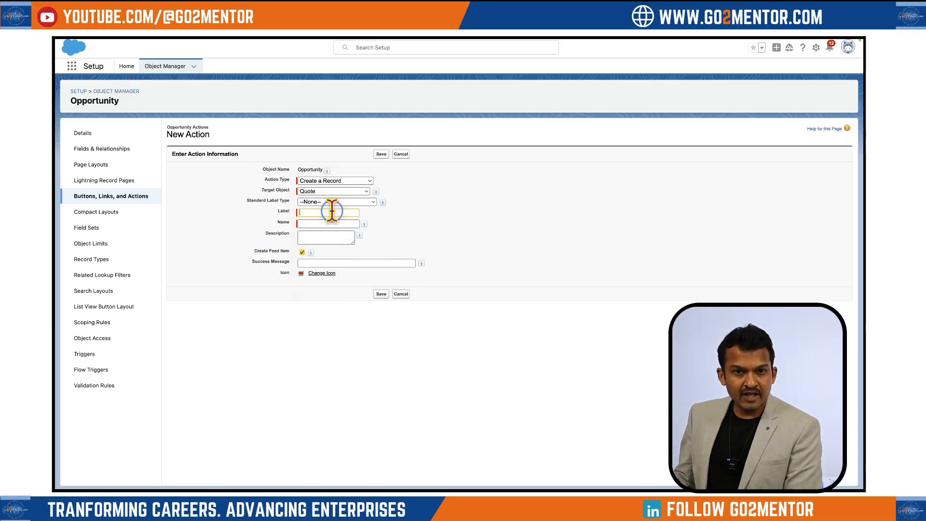
{"action": "type", "text": "New"}
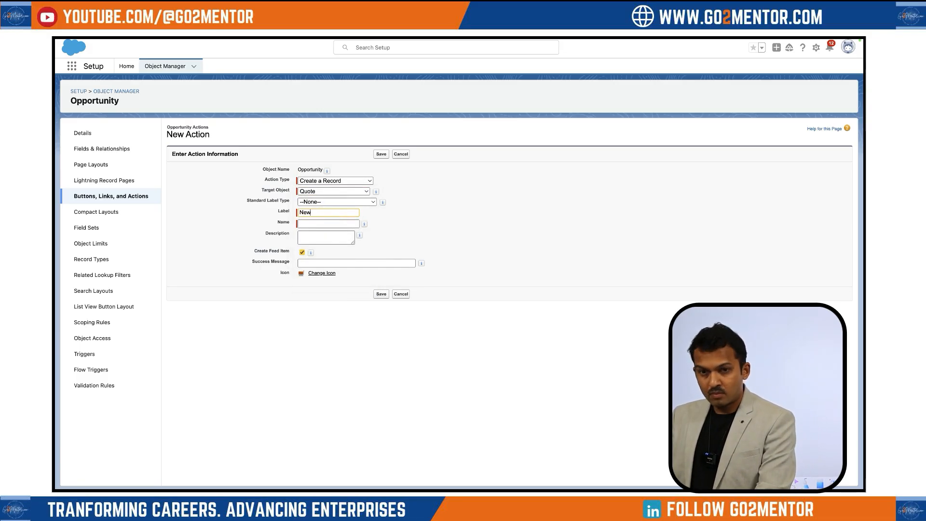
{"action": "type", "text": " Quote"}
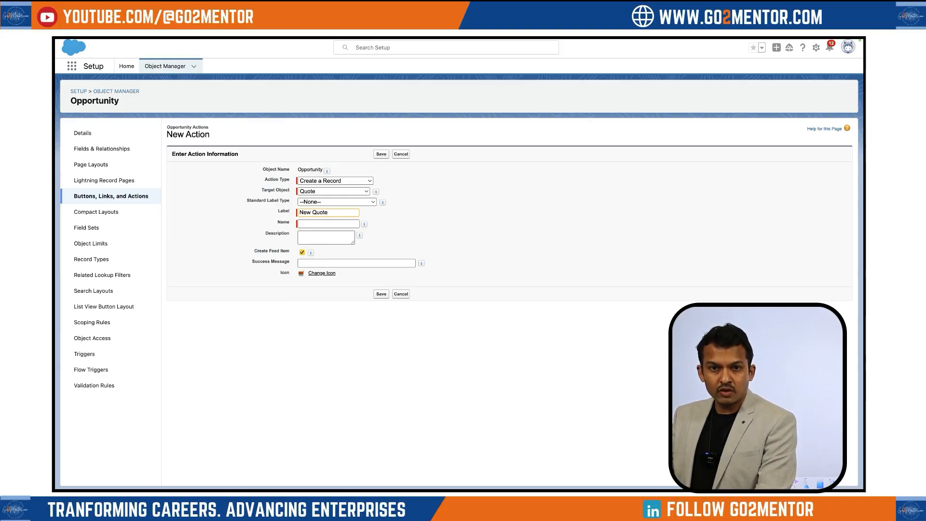
{"action": "key", "text": "Tab"}
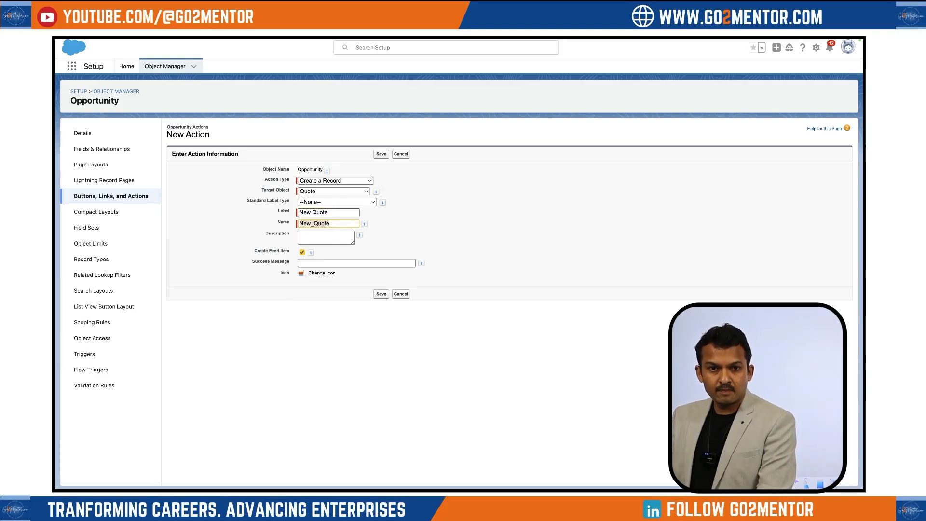
Describe the action as "New Quote with Primary set to TRUE by default" and save it
{"action": "left_click", "coordinate": [336, 239]}
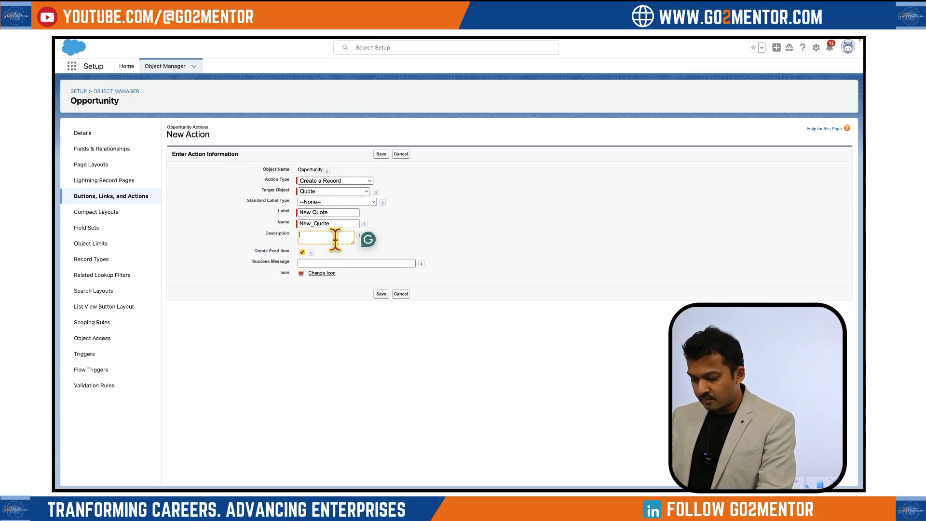
{"action": "type", "text": "New Quote "}
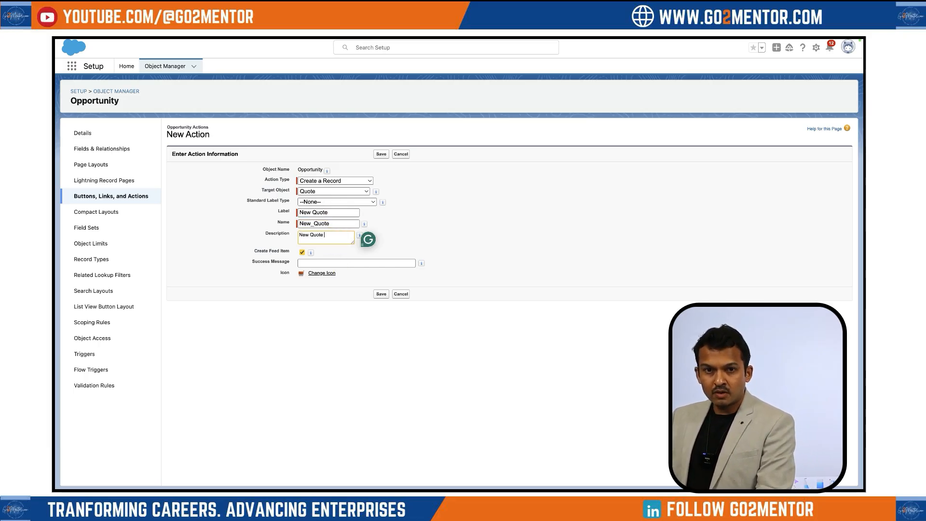
{"action": "type", "text": "with Primar"}
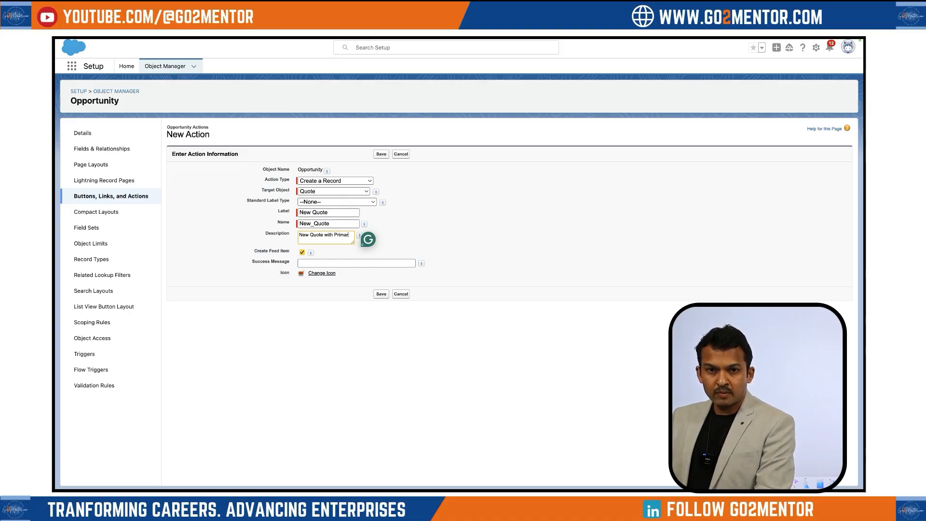
{"action": "type", "text": "y set to TRUE by default"}
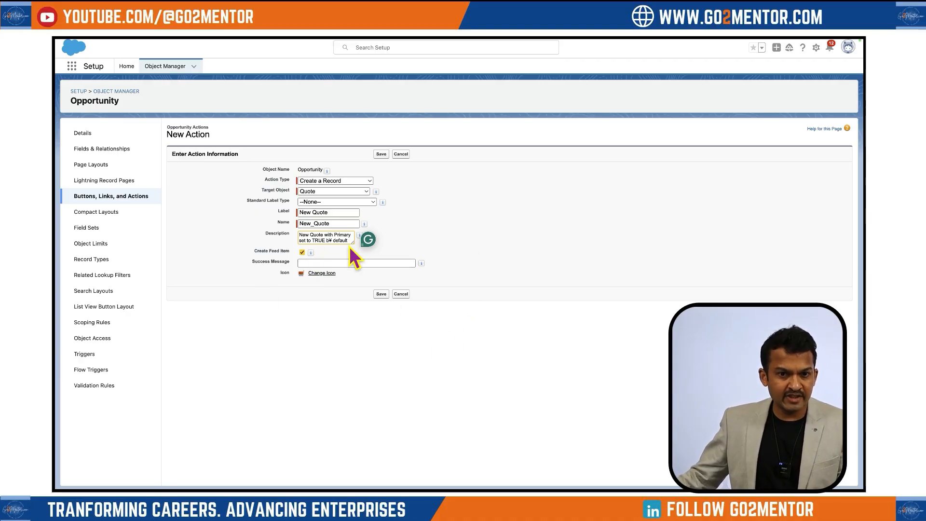
{"action": "left_click", "coordinate": [381, 294]}
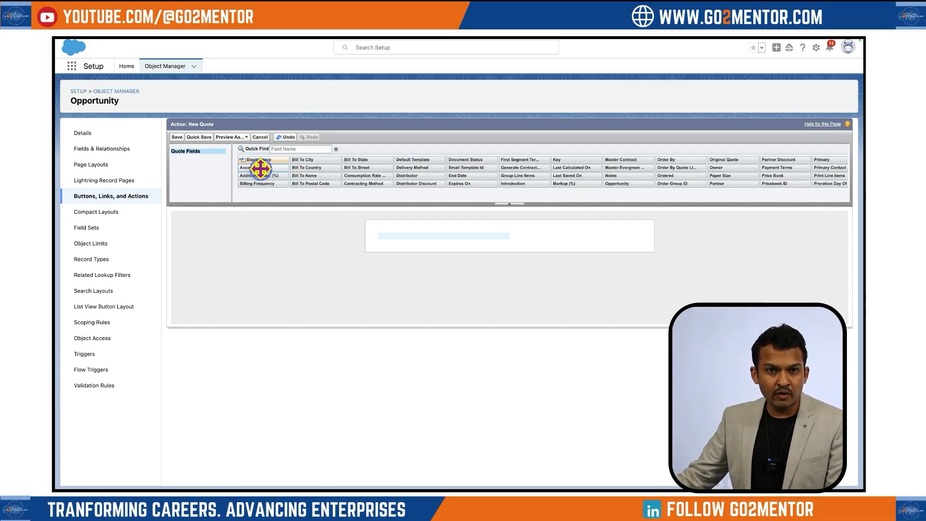
Add the Account and Opportunity fields side by side to the New Quote action layout
{"action": "left_click_drag", "start_coordinate": [254, 167], "coordinate": [411, 237]}
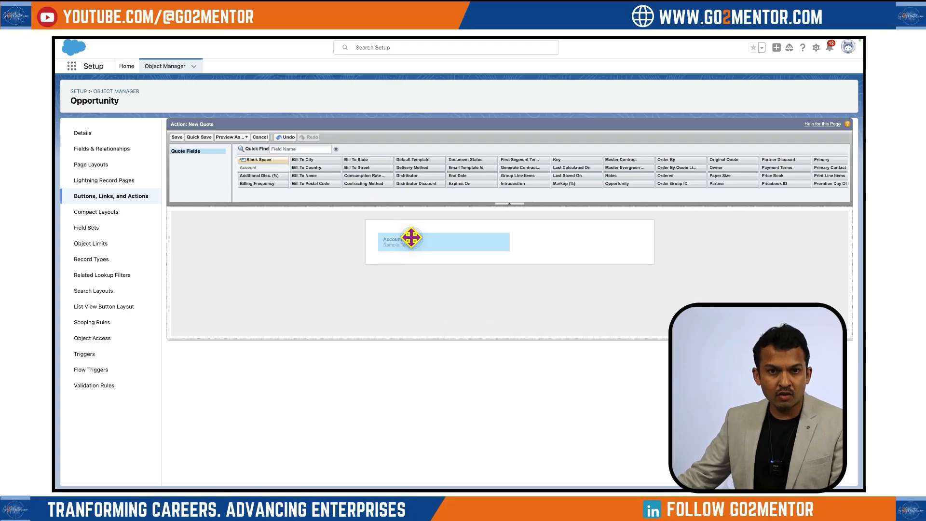
{"action": "left_click", "coordinate": [302, 148]}
{"action": "type", "text": "opp"}
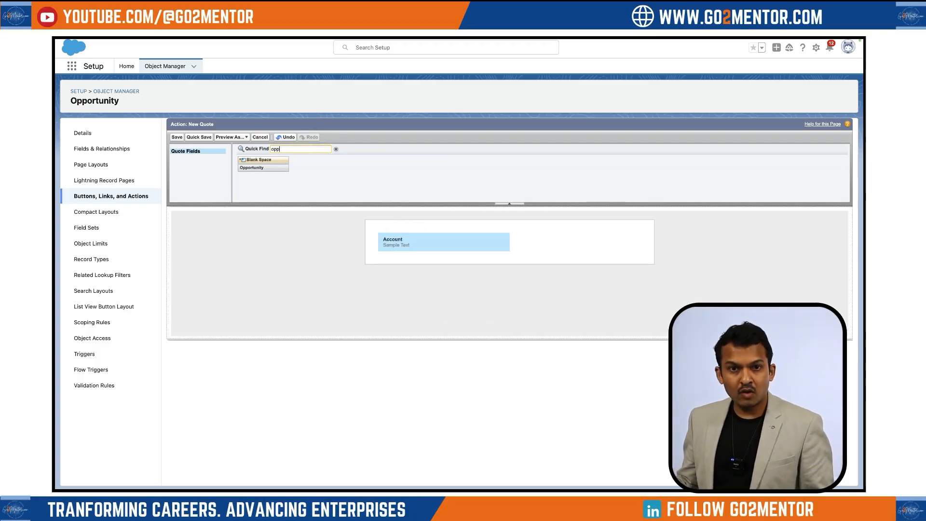
{"action": "left_click_drag", "start_coordinate": [258, 167], "coordinate": [521, 243]}
Find the Primary field and add it to the action layout below Account
{"action": "left_click", "coordinate": [291, 148]}
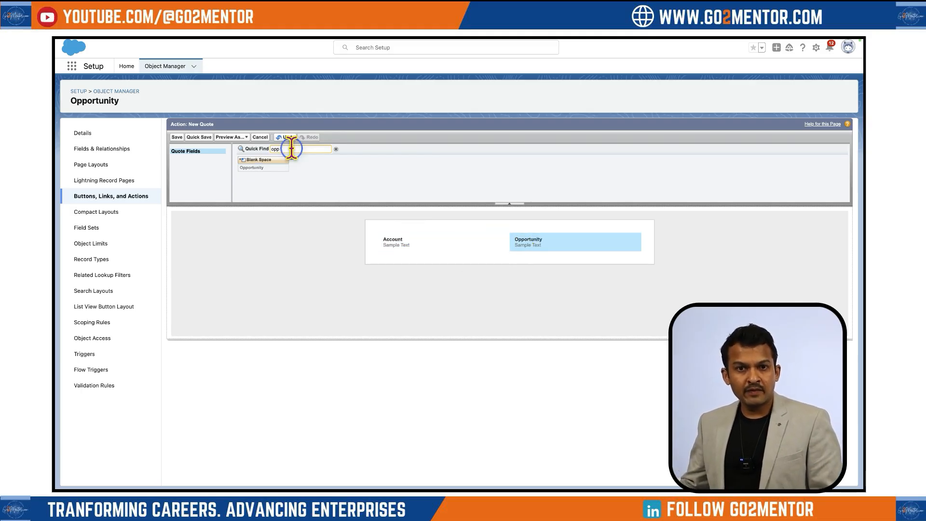
{"action": "key", "text": "BackSpace"}
{"action": "key", "text": "BackSpace"}
{"action": "key", "text": "BackSpace"}
{"action": "type", "text": "prima"}
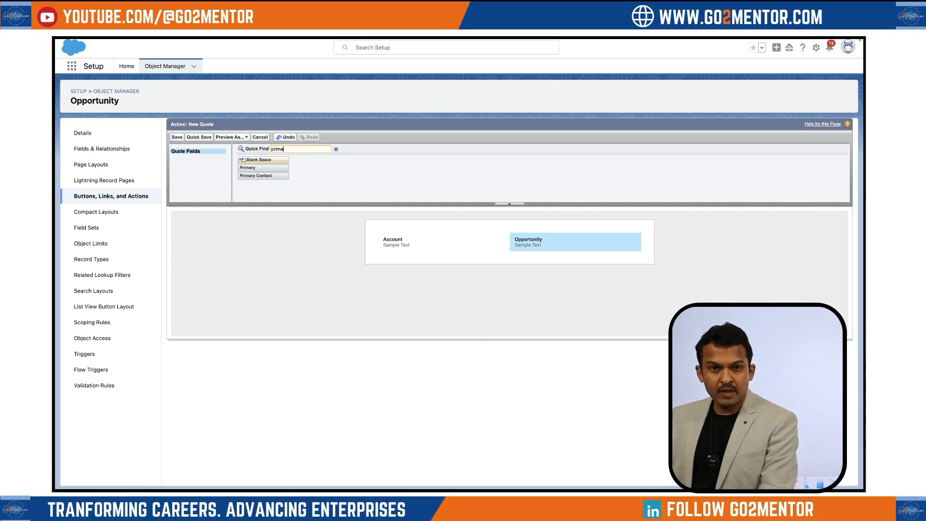
{"action": "left_click_drag", "start_coordinate": [263, 167], "coordinate": [399, 259]}
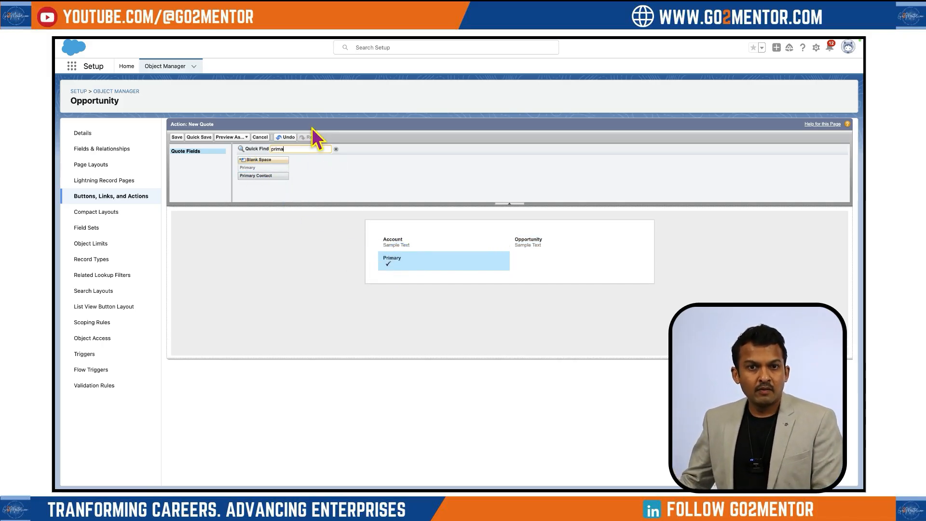
Find the date fields and add Start Date and End Date to the action layout below Primary
{"action": "left_click", "coordinate": [295, 149]}
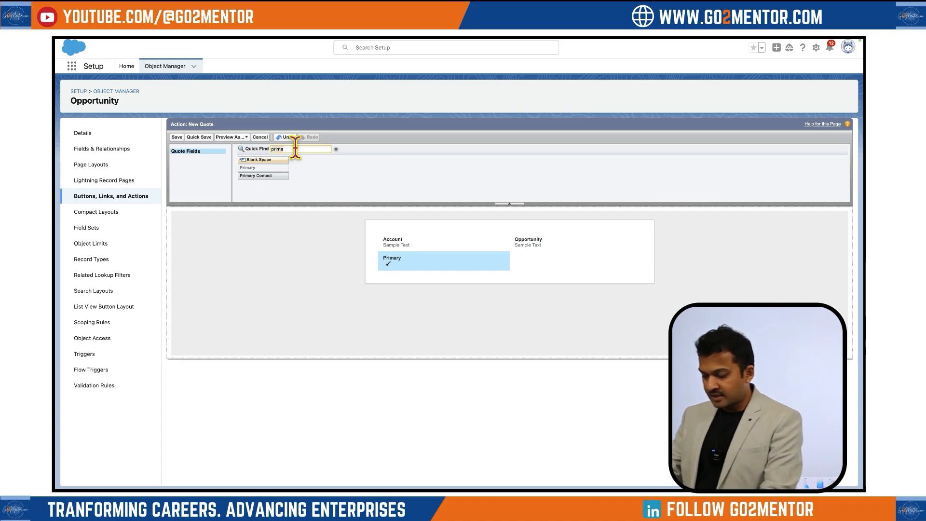
{"action": "key", "text": "BackSpace"}
{"action": "key", "text": "BackSpace"}
{"action": "key", "text": "BackSpace"}
{"action": "key", "text": "BackSpace"}
{"action": "key", "text": "BackSpace"}
{"action": "type", "text": "da"}
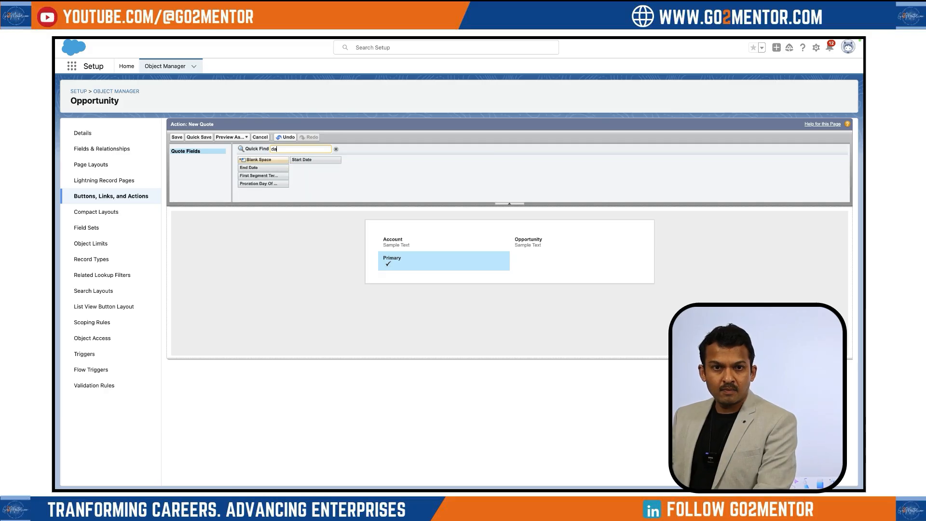
{"action": "type", "text": "te"}
{"action": "left_click_drag", "start_coordinate": [252, 183], "coordinate": [430, 284]}
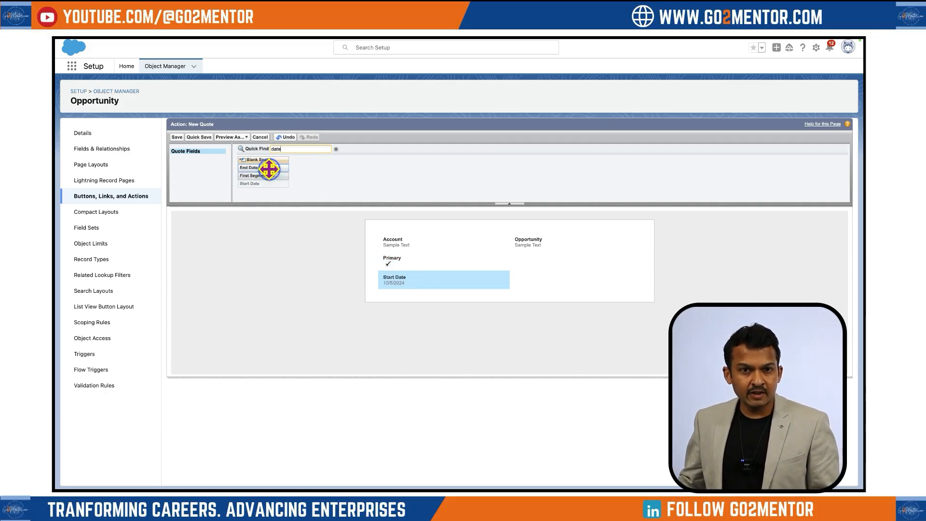
{"action": "left_click_drag", "start_coordinate": [269, 169], "coordinate": [503, 299]}
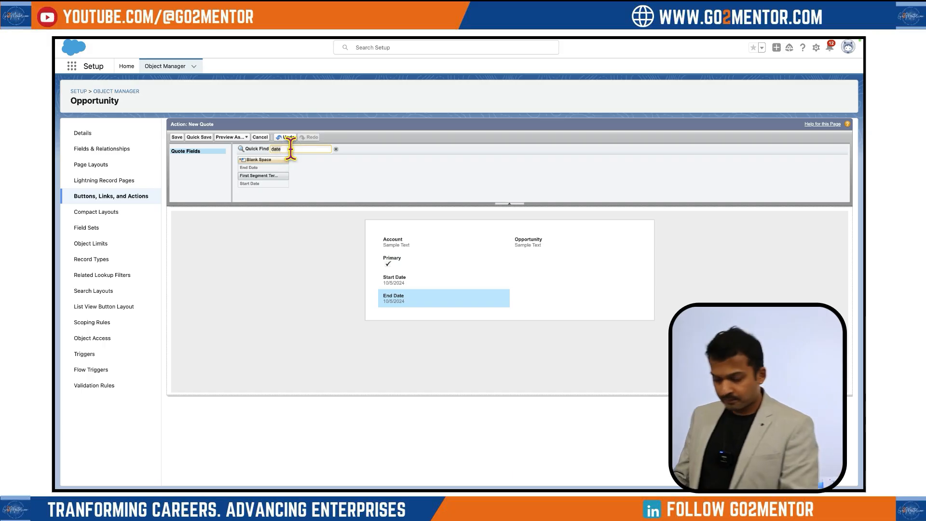
Complete the layout with Subscription Term beside Primary and End Date beside Start Date, and save it
{"action": "double_click", "coordinate": [290, 149]}
{"action": "type", "text": "term"}
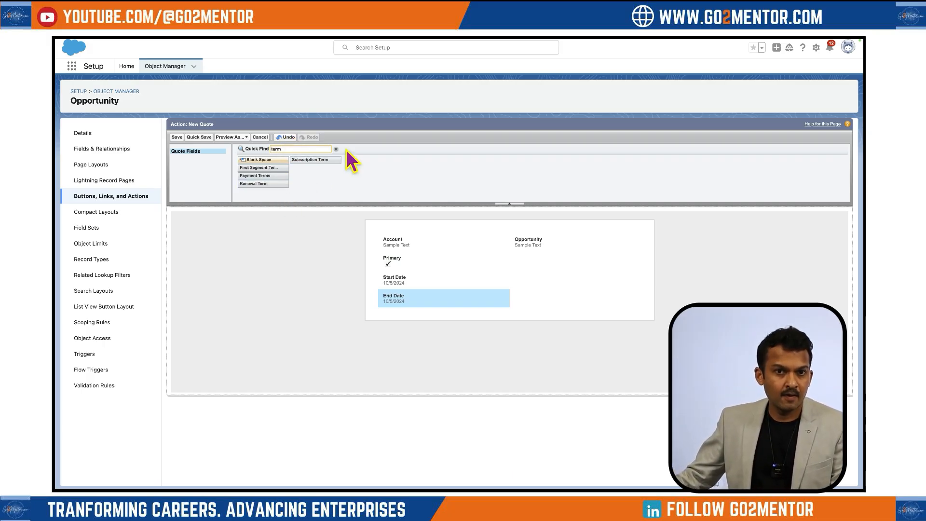
{"action": "left_click_drag", "start_coordinate": [331, 157], "coordinate": [547, 281]}
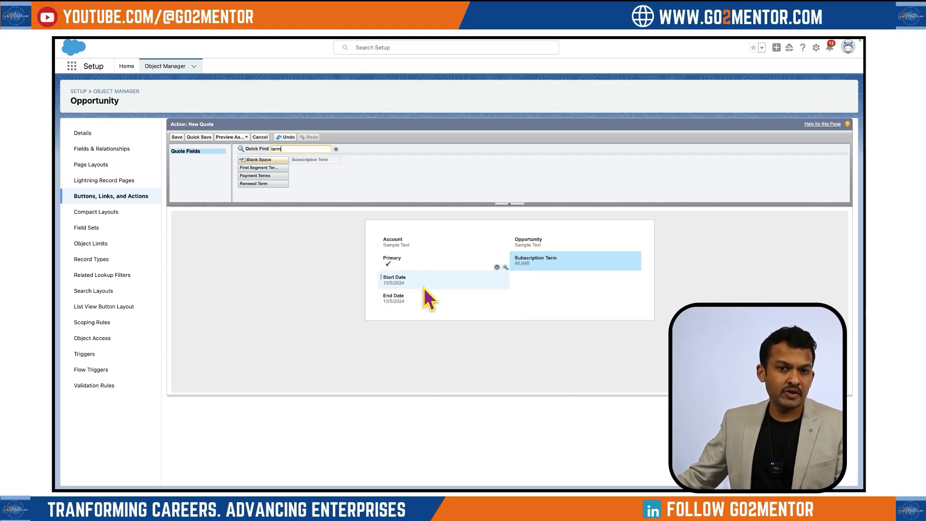
{"action": "left_click_drag", "start_coordinate": [413, 299], "coordinate": [528, 287]}
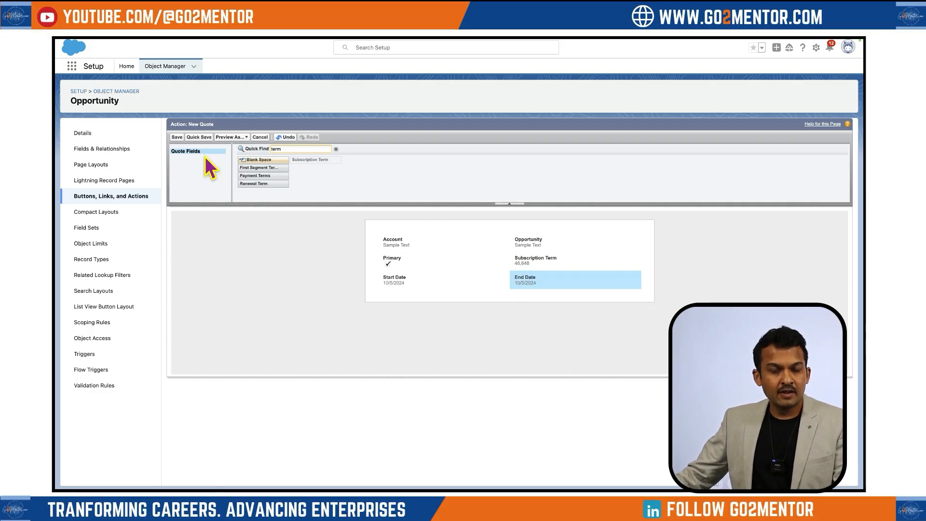
{"action": "left_click", "coordinate": [176, 137]}
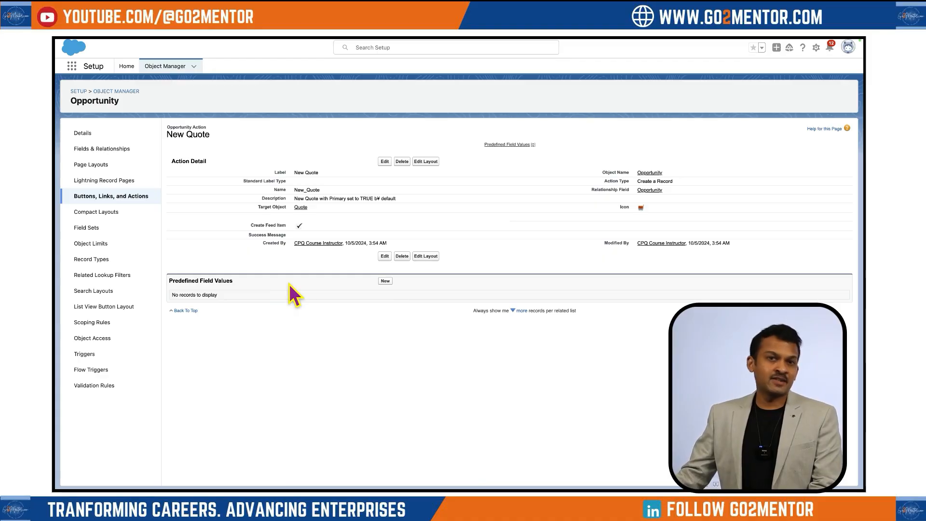
Add a predefined value for the Account field with the formula Opportunity.AccountId and save it
{"action": "left_click", "coordinate": [386, 281]}
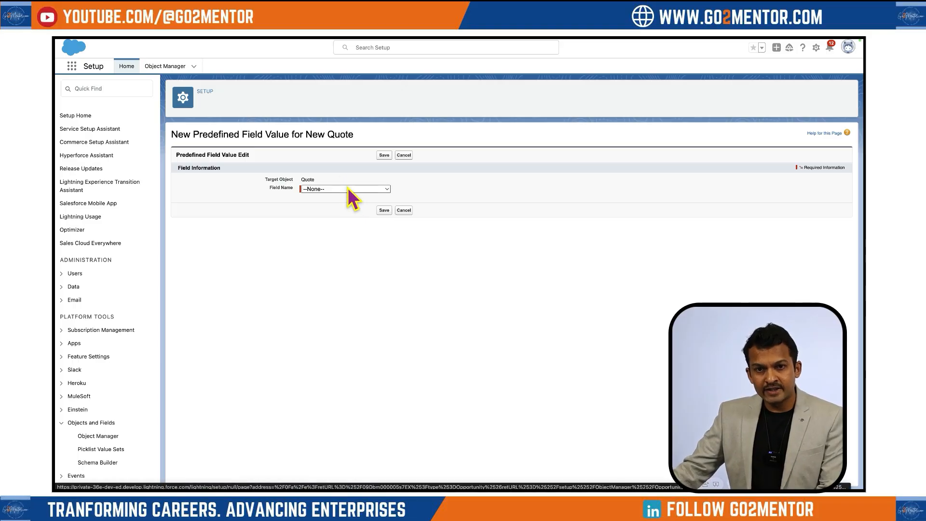
{"action": "left_click", "coordinate": [347, 189]}
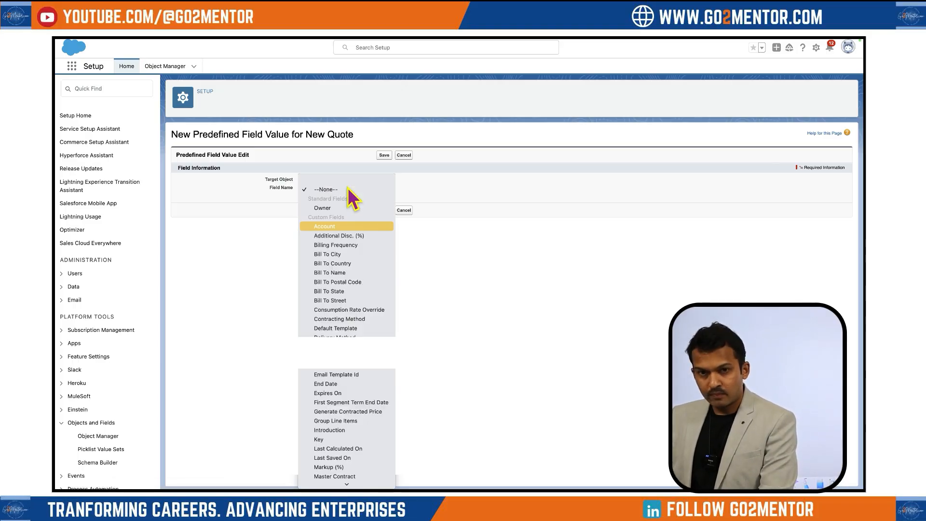
{"action": "key", "text": "Return"}
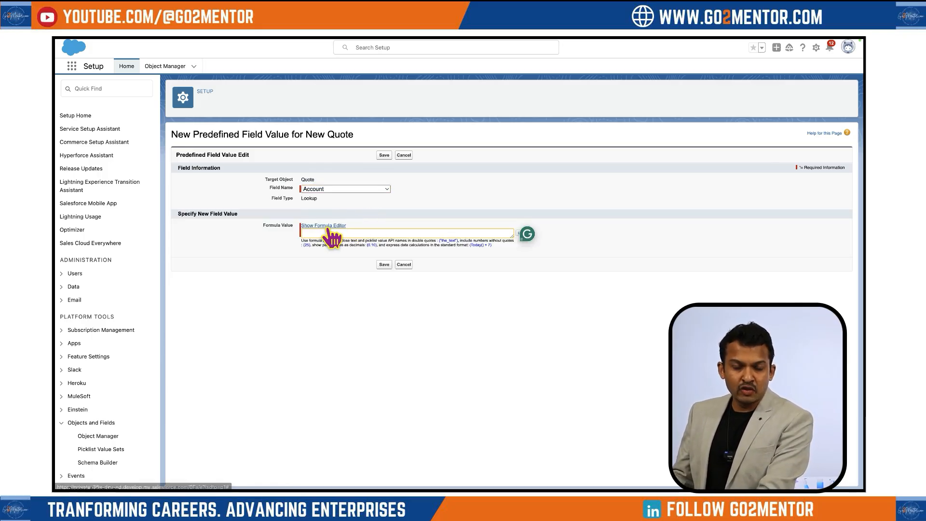
{"action": "left_click", "coordinate": [328, 226]}
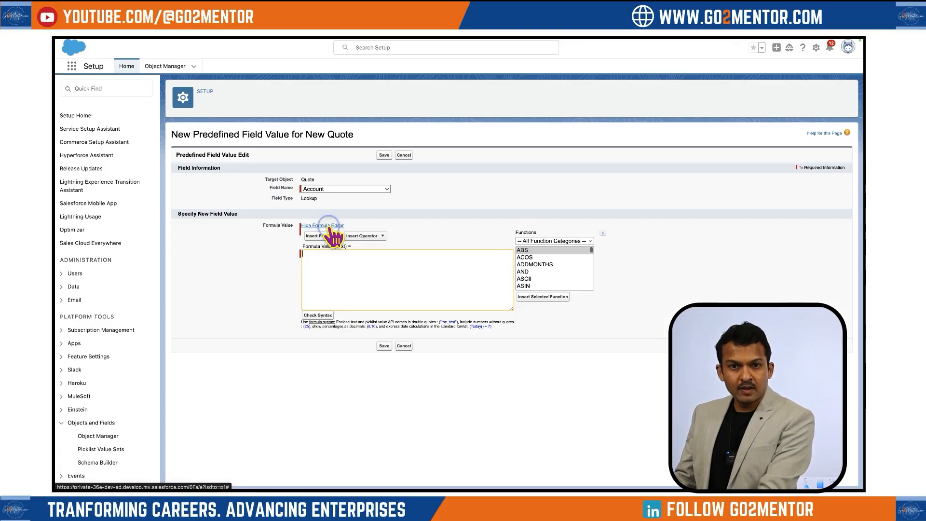
{"action": "left_click", "coordinate": [325, 238]}
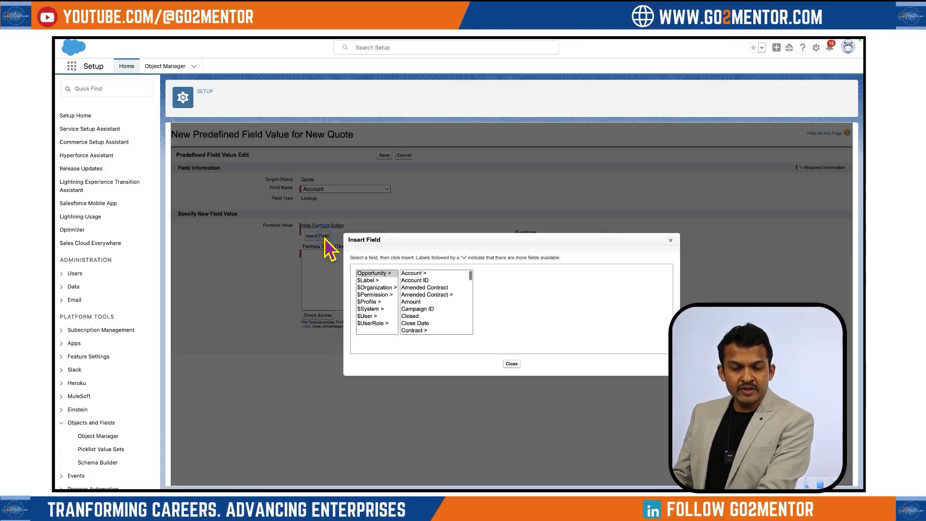
{"action": "left_click", "coordinate": [423, 281]}
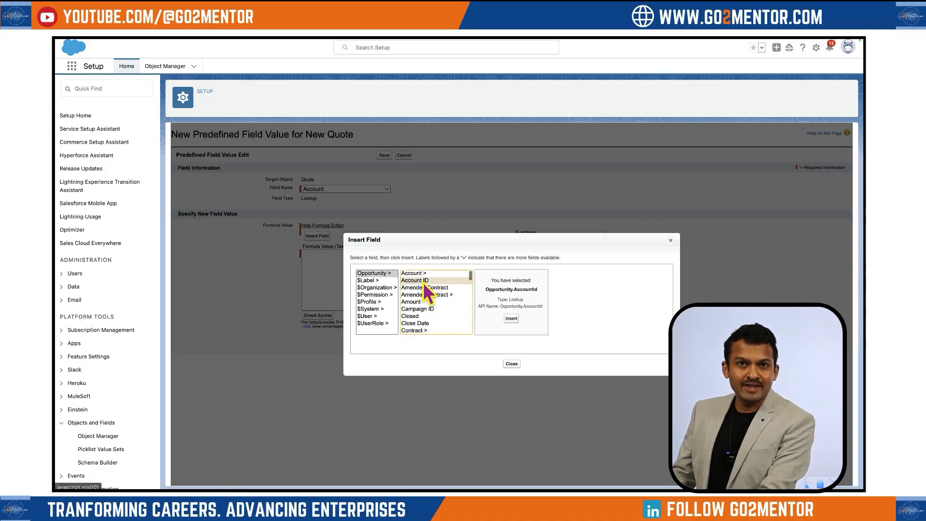
{"action": "left_click", "coordinate": [512, 320]}
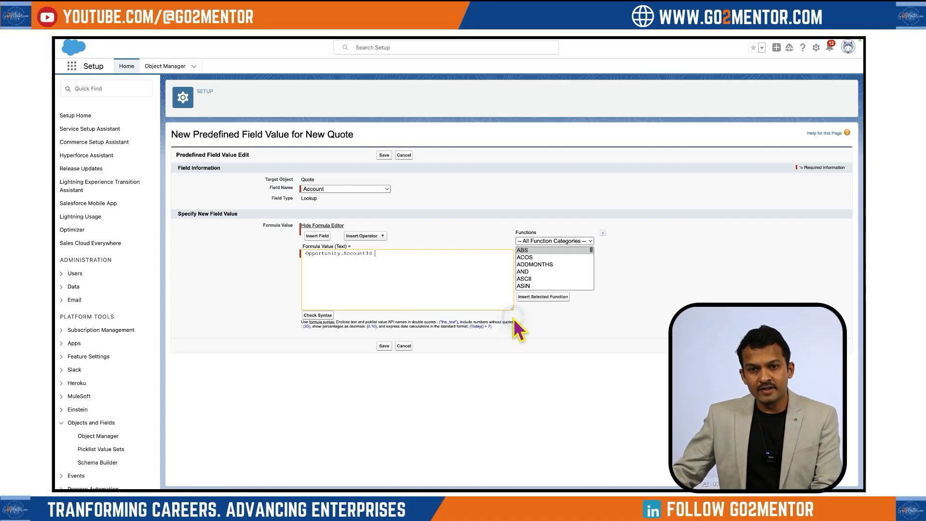
{"action": "left_click", "coordinate": [384, 346]}
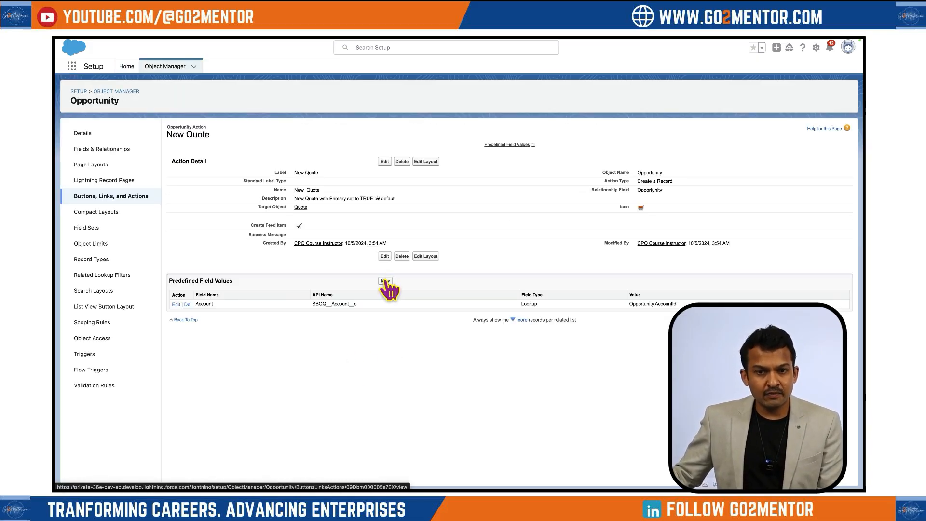
Add a predefined value for the Opportunity field with the formula Opportunity.Id and save it
{"action": "left_click", "coordinate": [385, 281]}
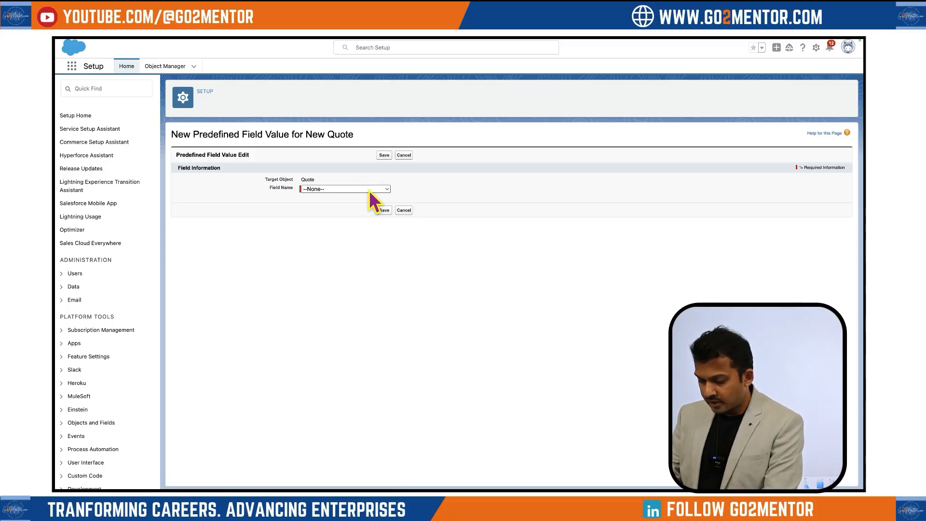
{"action": "left_click", "coordinate": [368, 190]}
{"action": "key", "text": "Return"}
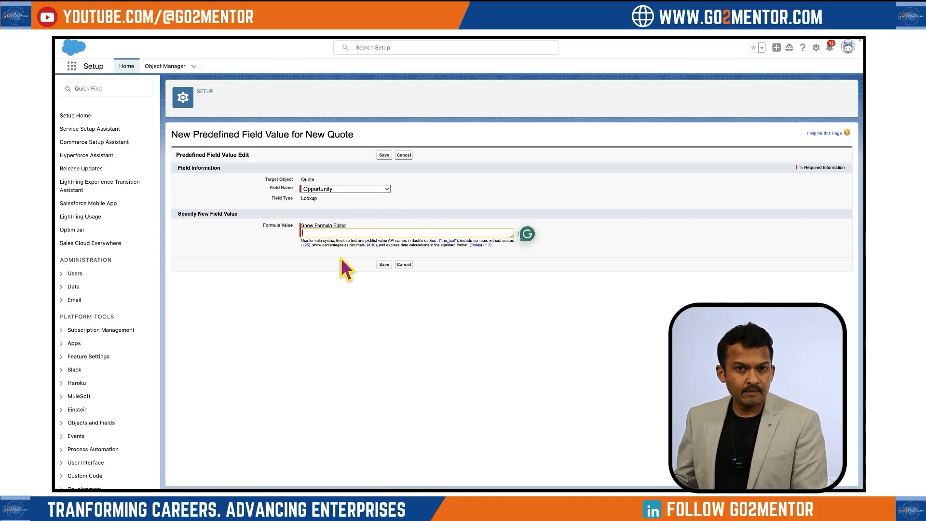
{"action": "left_click", "coordinate": [326, 225]}
{"action": "left_click", "coordinate": [323, 237]}
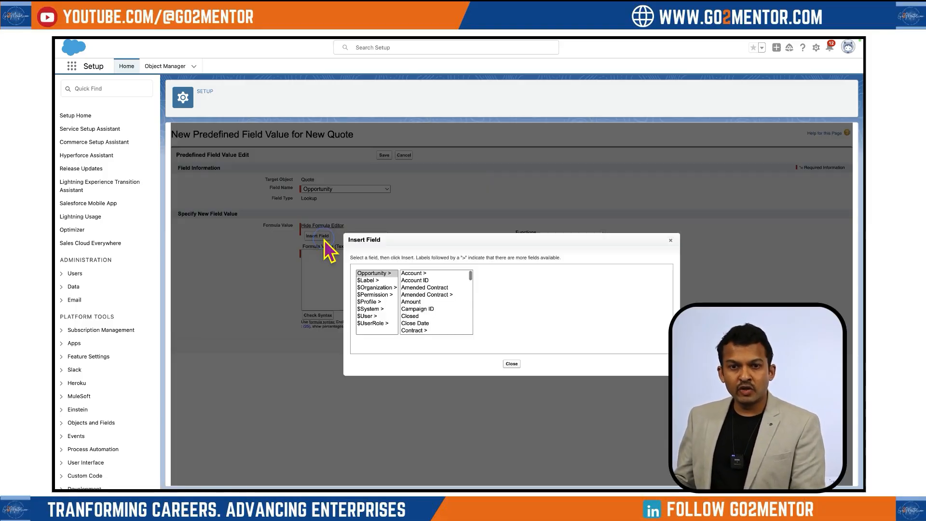
{"action": "left_click", "coordinate": [425, 285]}
{"action": "key", "text": "o"}
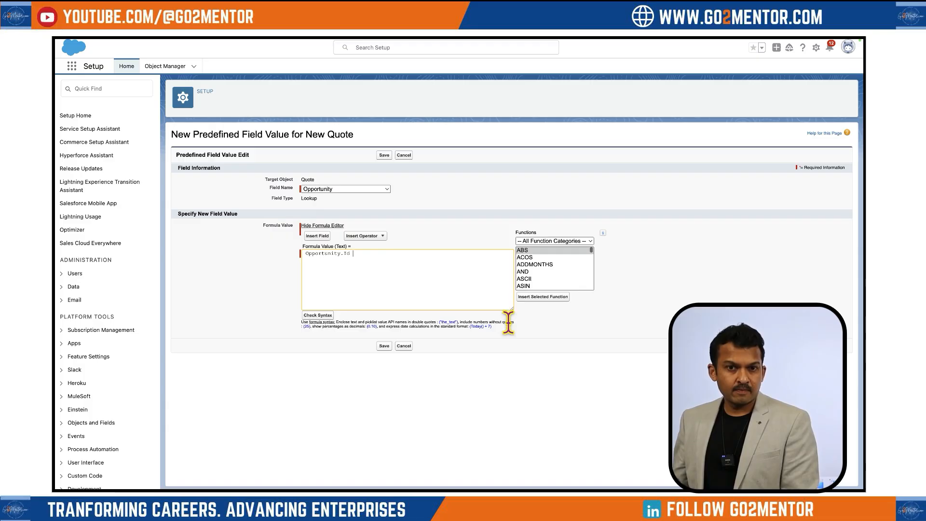
{"action": "left_click", "coordinate": [384, 345]}
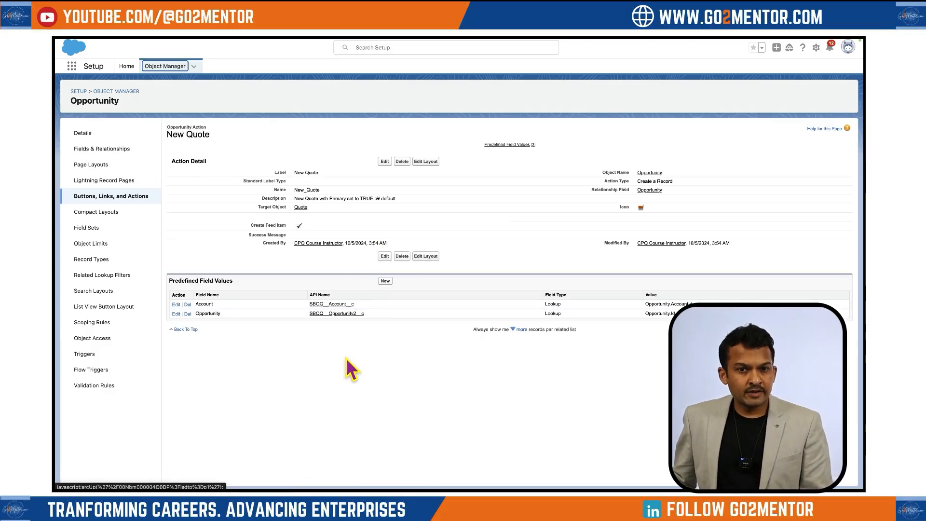
Add a predefined value of TRUE for the Primary field and save it
{"action": "left_click", "coordinate": [385, 281]}
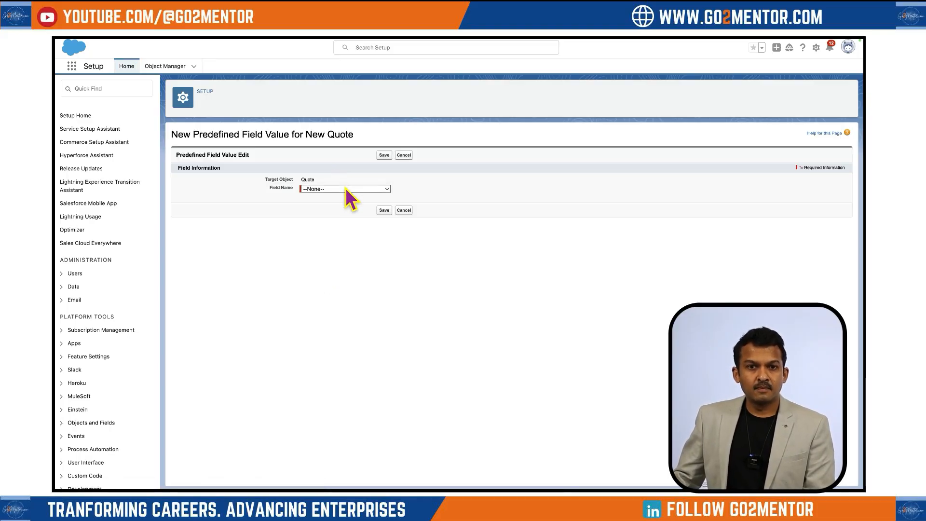
{"action": "left_click", "coordinate": [345, 188]}
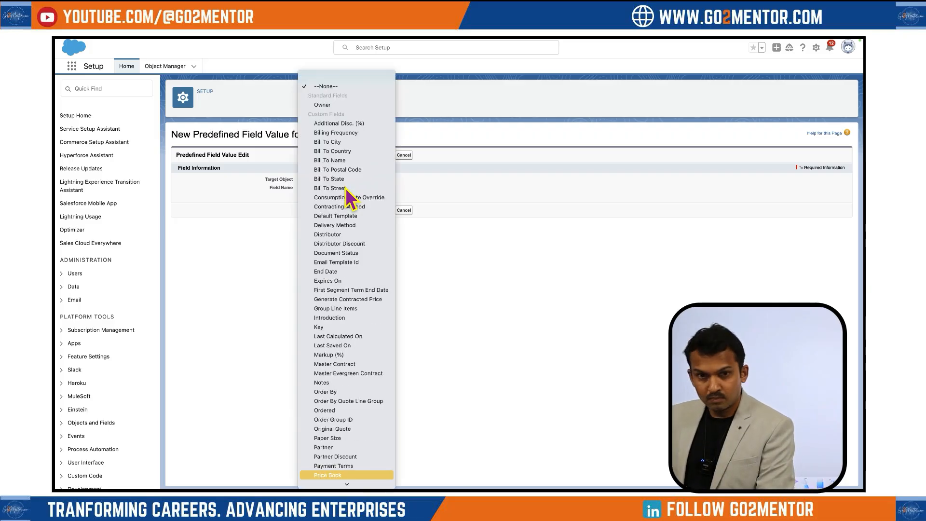
{"action": "key", "text": "Return"}
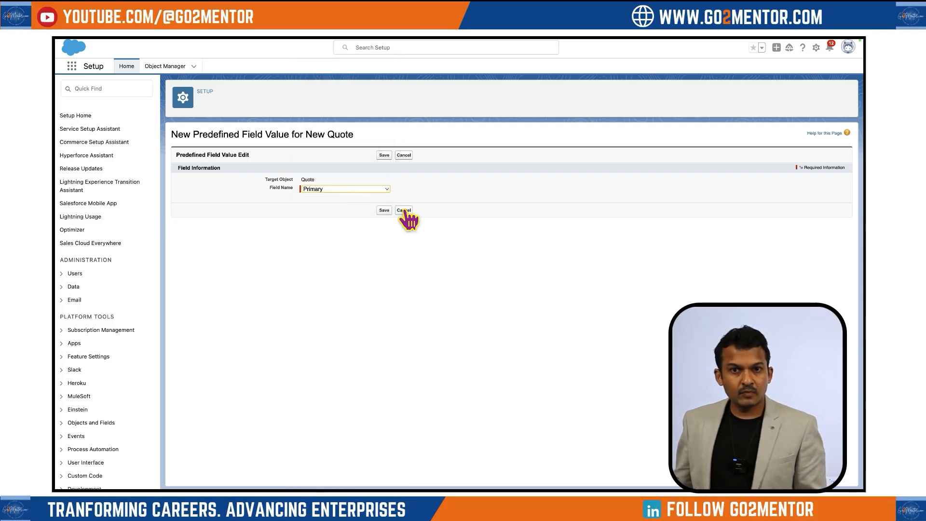
{"action": "left_click", "coordinate": [325, 226]}
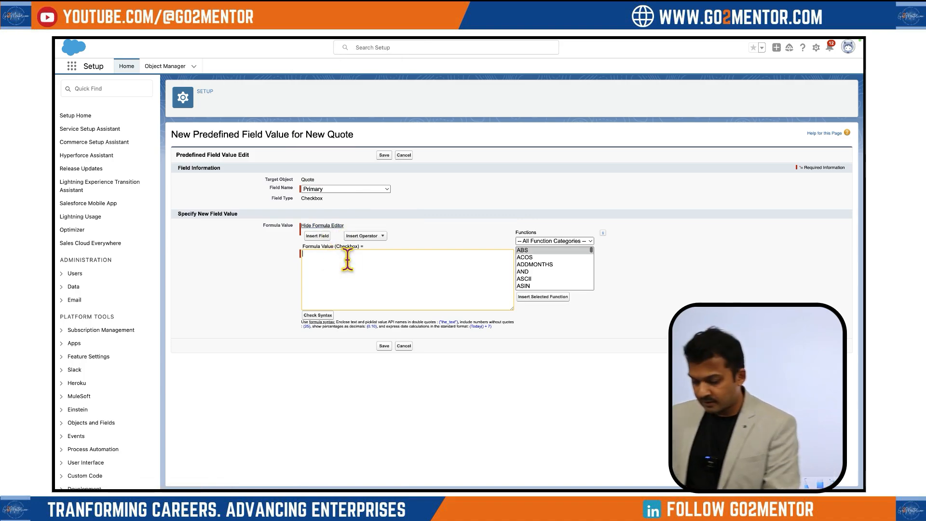
{"action": "type", "text": "R"}
{"action": "key", "text": "BackSpace"}
{"action": "type", "text": "TRUE"}
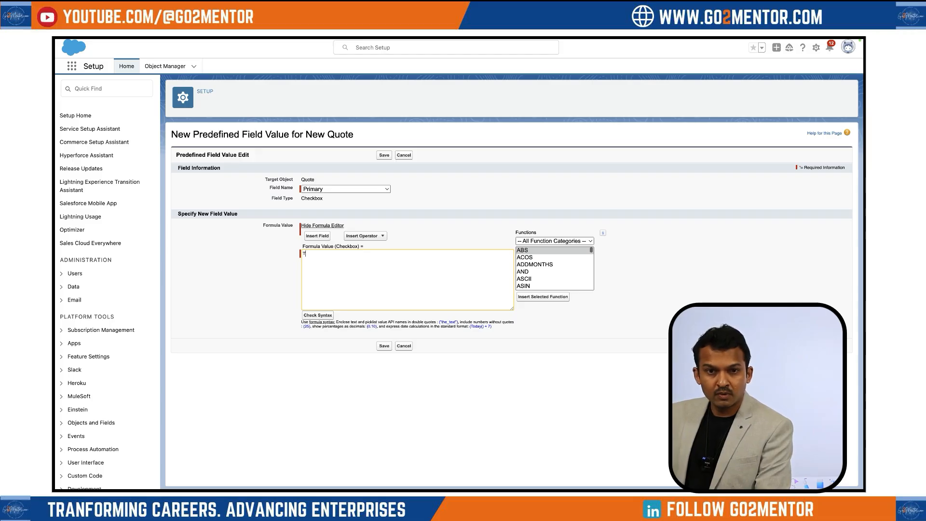
{"action": "left_click", "coordinate": [387, 346]}
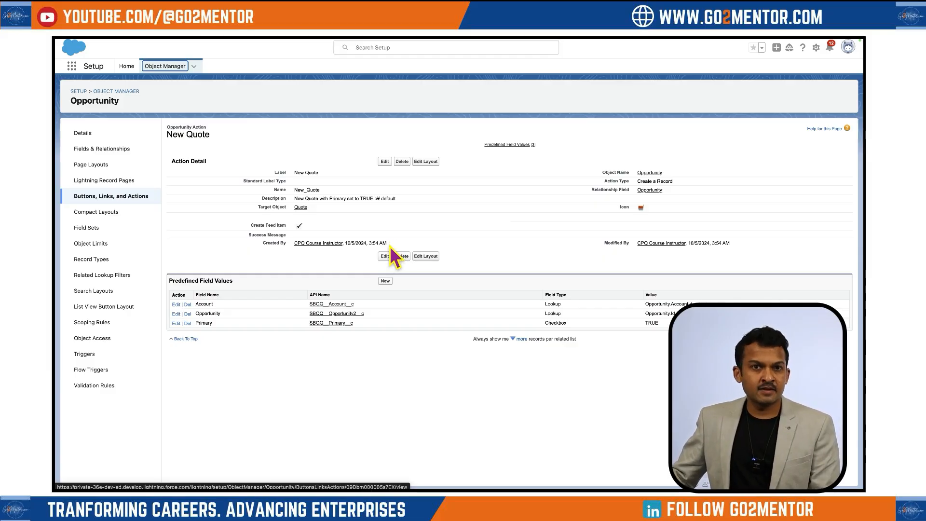
Add a predefined value for the Start Date field using the TODAY() function and save it
{"action": "left_click", "coordinate": [384, 281]}
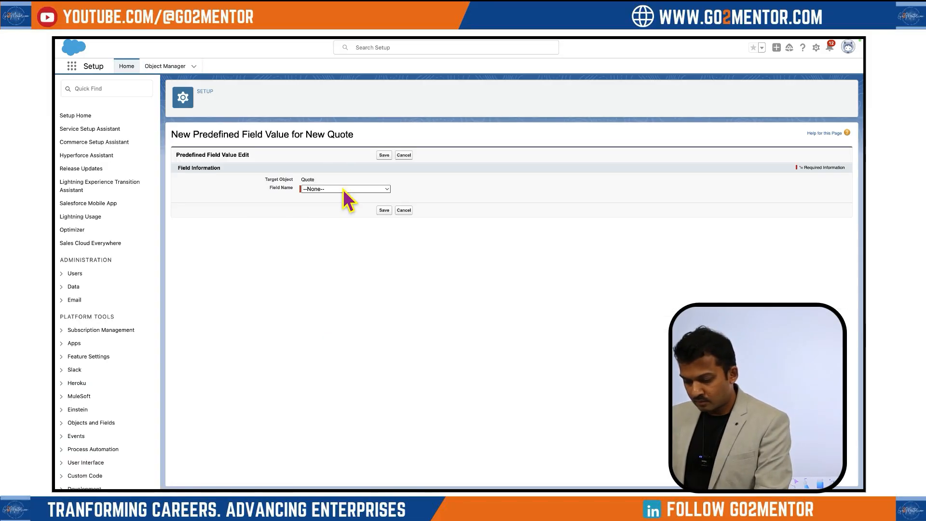
{"action": "left_click", "coordinate": [343, 189]}
{"action": "left_click", "coordinate": [347, 197]}
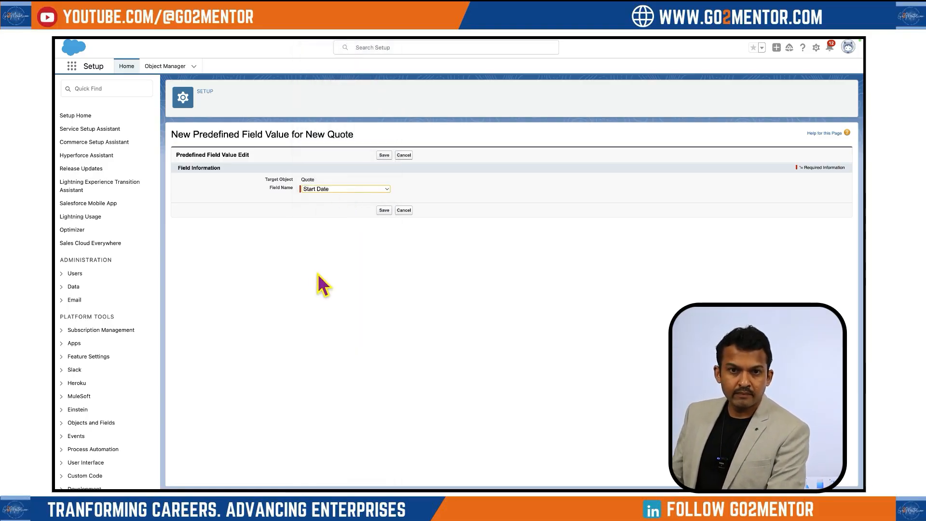
{"action": "left_click", "coordinate": [335, 225]}
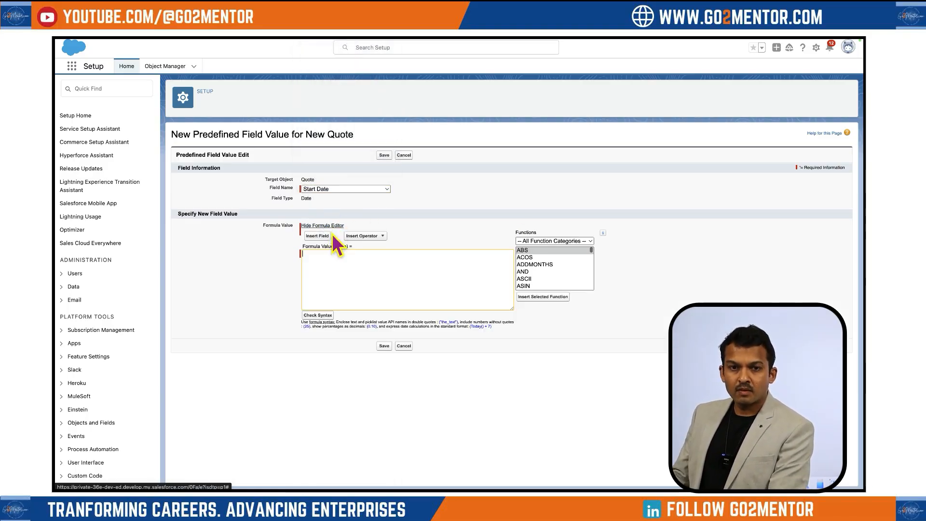
{"action": "left_click", "coordinate": [557, 264]}
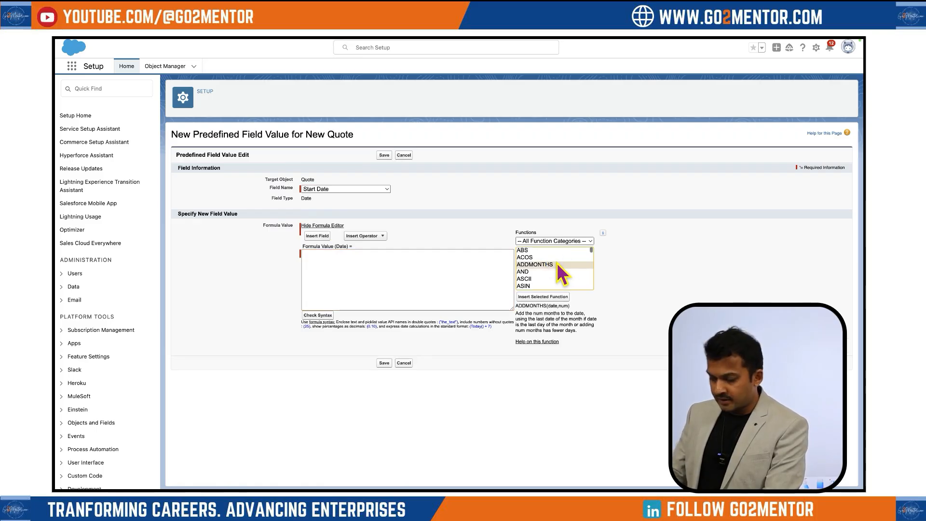
{"action": "type", "text": "today"}
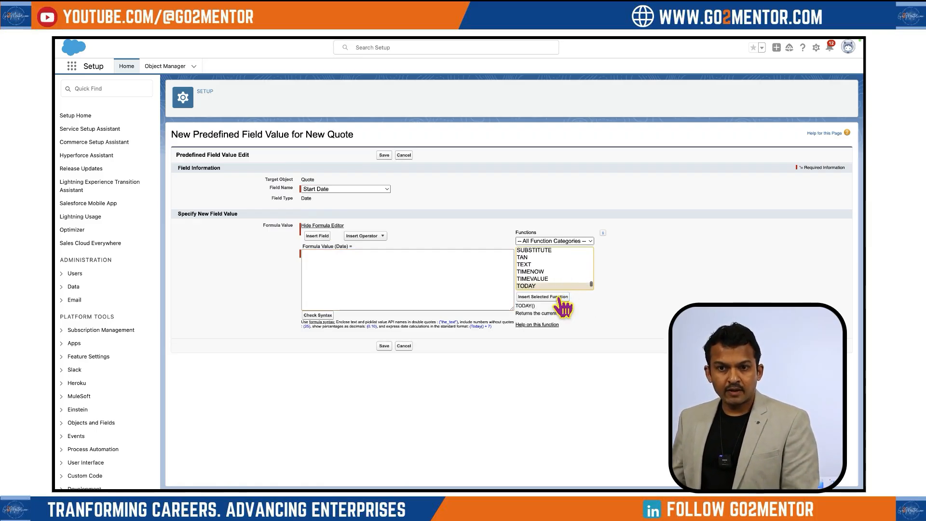
{"action": "left_click", "coordinate": [564, 297]}
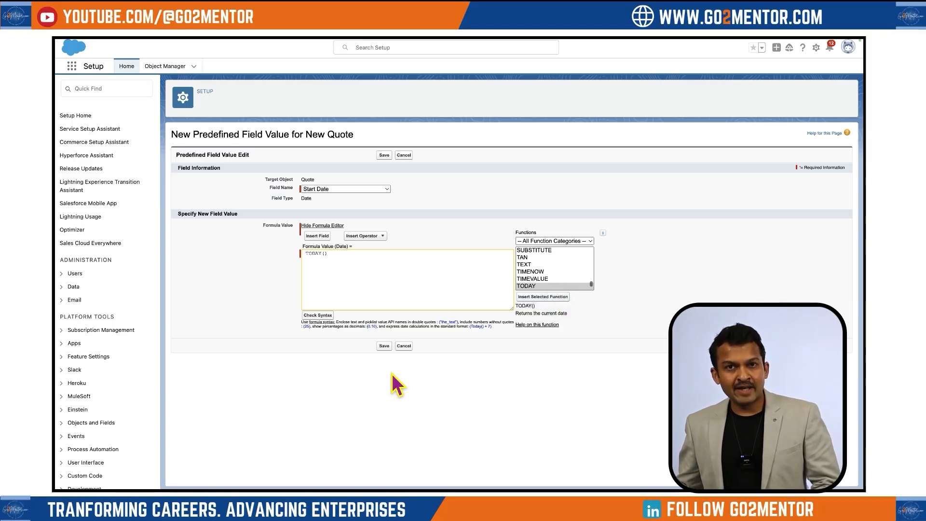
{"action": "left_click", "coordinate": [384, 346]}
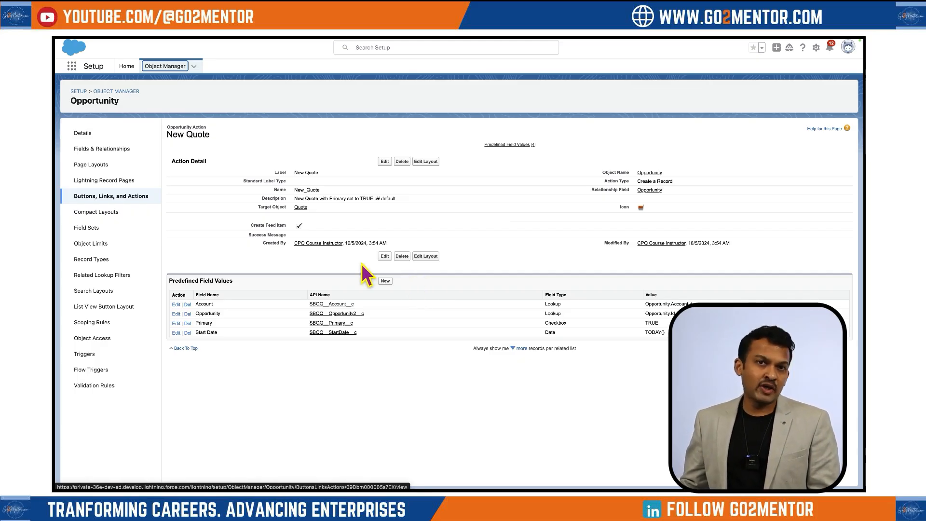
Add a predefined value of 12 for the Subscription Term field and save it
{"action": "left_click", "coordinate": [384, 281]}
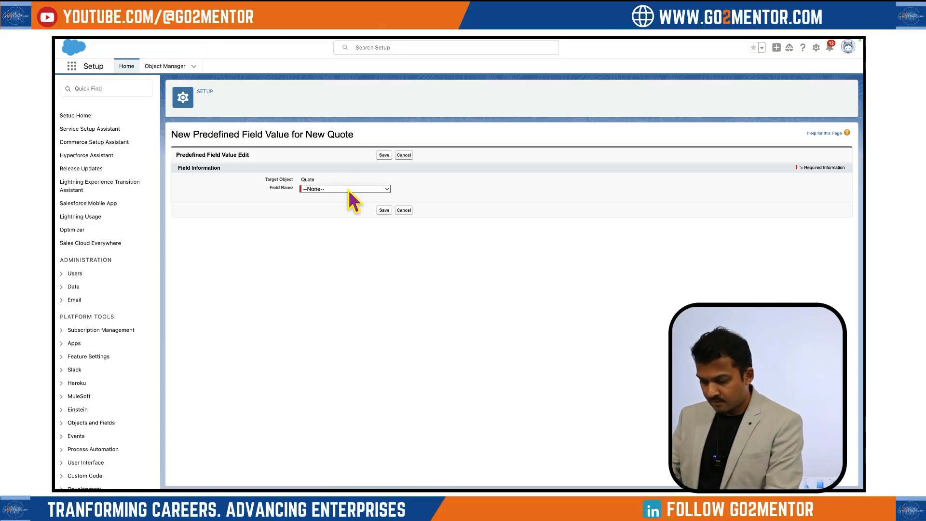
{"action": "left_click", "coordinate": [348, 189]}
{"action": "key", "text": "Return"}
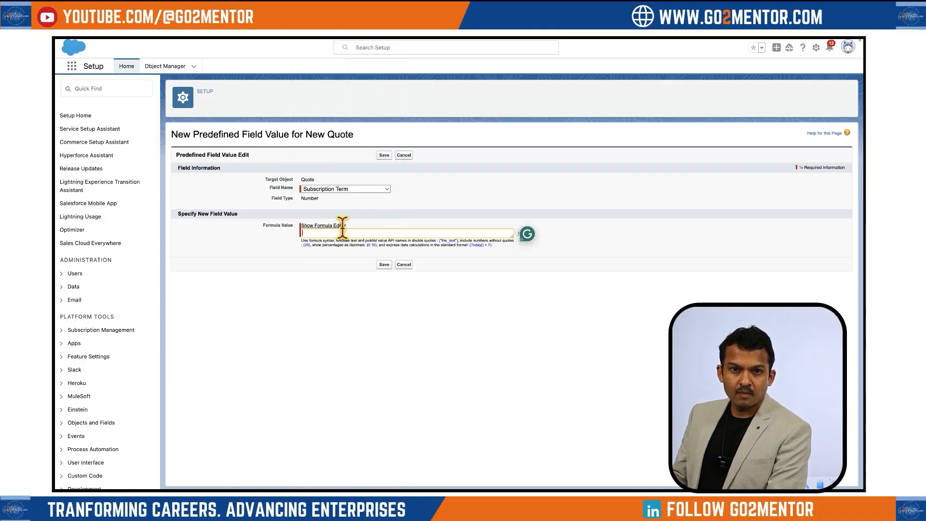
{"action": "left_click", "coordinate": [320, 225]}
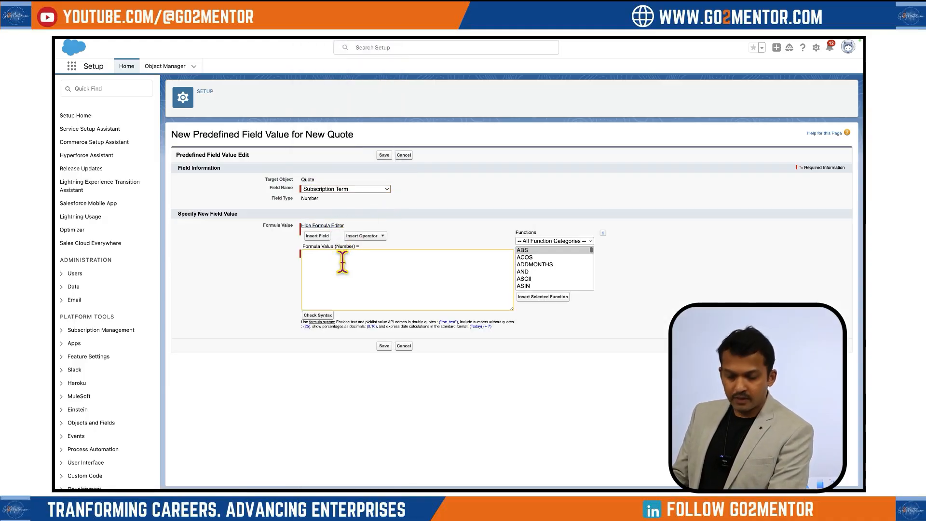
{"action": "type", "text": "12"}
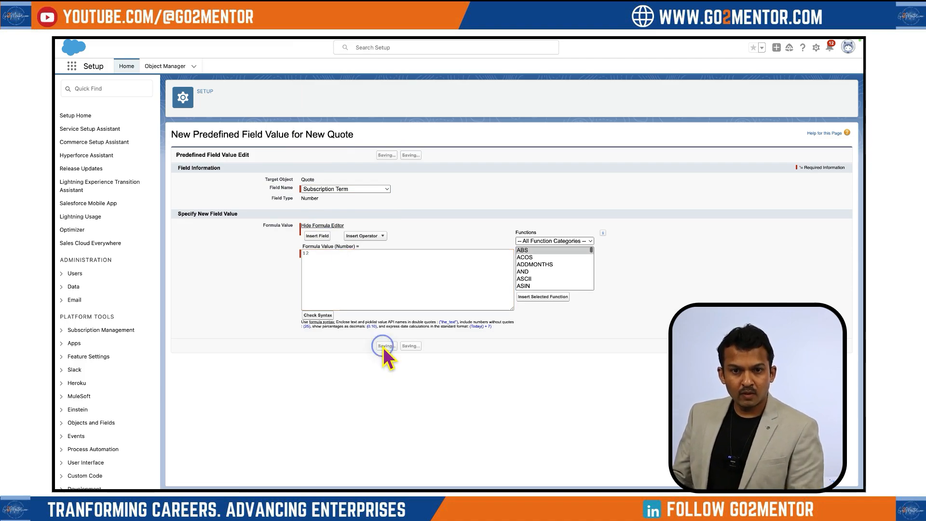
{"action": "left_click", "coordinate": [383, 345]}
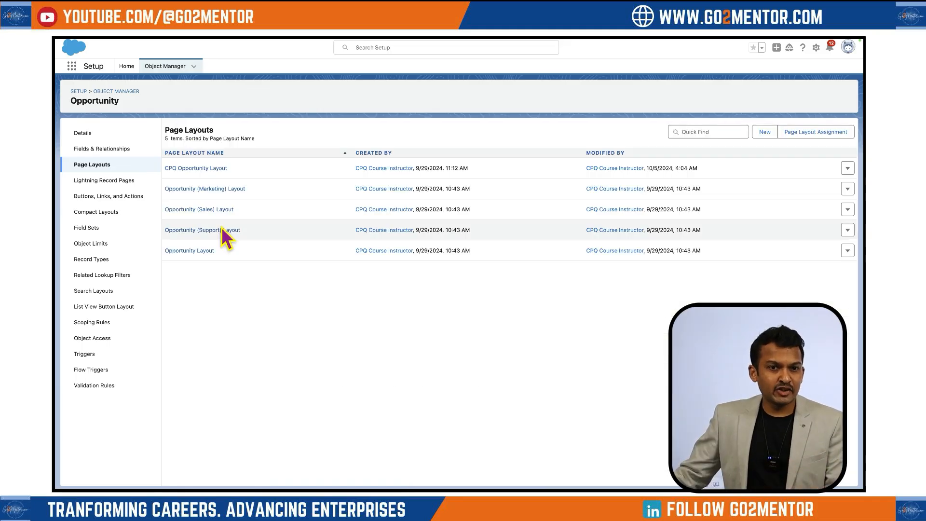
Place the New Quote action first among the mobile and Lightning actions of the CPQ Opportunity Layout and save the layout
{"action": "left_click", "coordinate": [214, 169]}
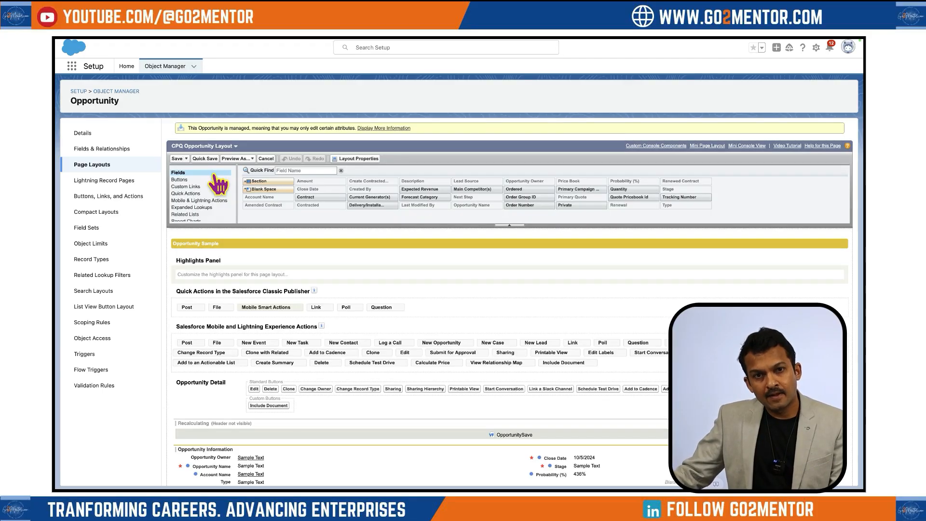
{"action": "left_click", "coordinate": [225, 202]}
{"action": "scroll", "coordinate": [608, 211], "scroll_direction": "down", "scroll_amount": 1}
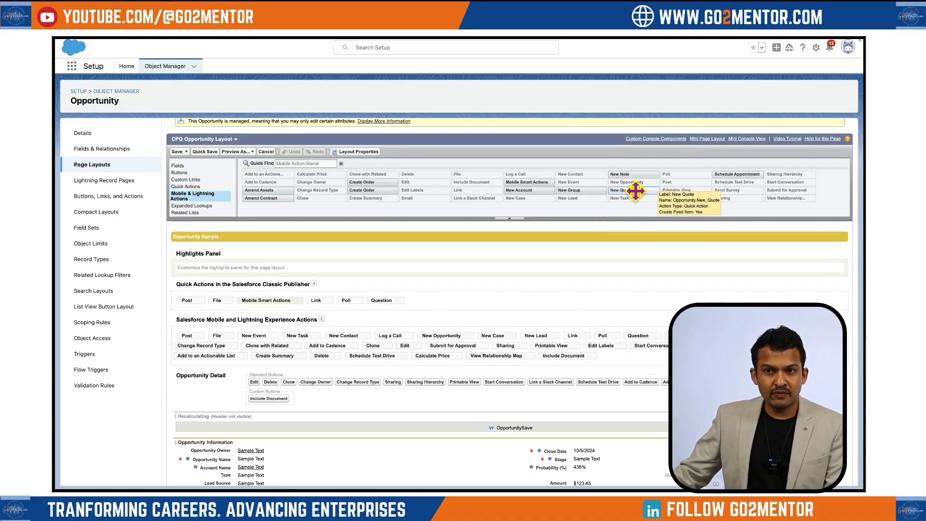
{"action": "mouse_move", "coordinate": [635, 191]}
{"action": "left_mouse_down"}
{"action": "mouse_move", "coordinate": [409, 328]}
{"action": "mouse_move", "coordinate": [268, 354]}
{"action": "mouse_move", "coordinate": [193, 344]}
{"action": "left_mouse_up"}
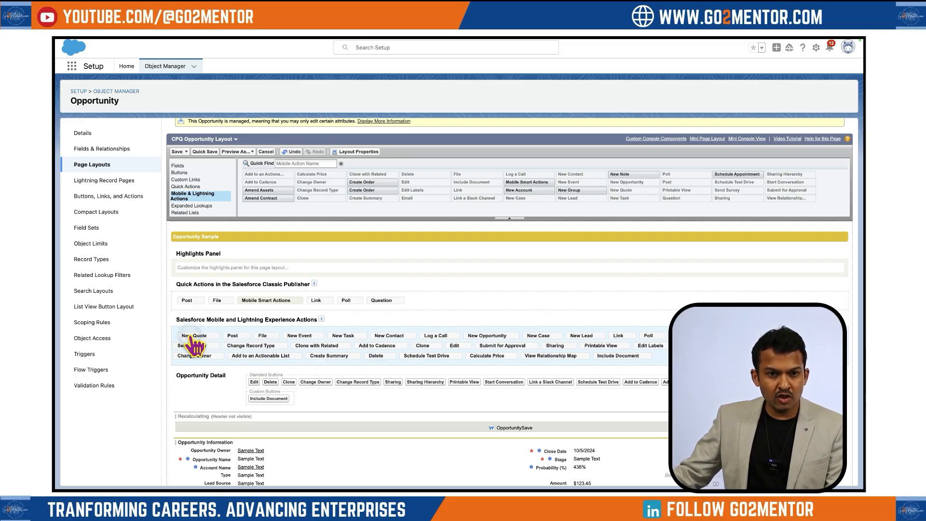
{"action": "left_click", "coordinate": [177, 152]}
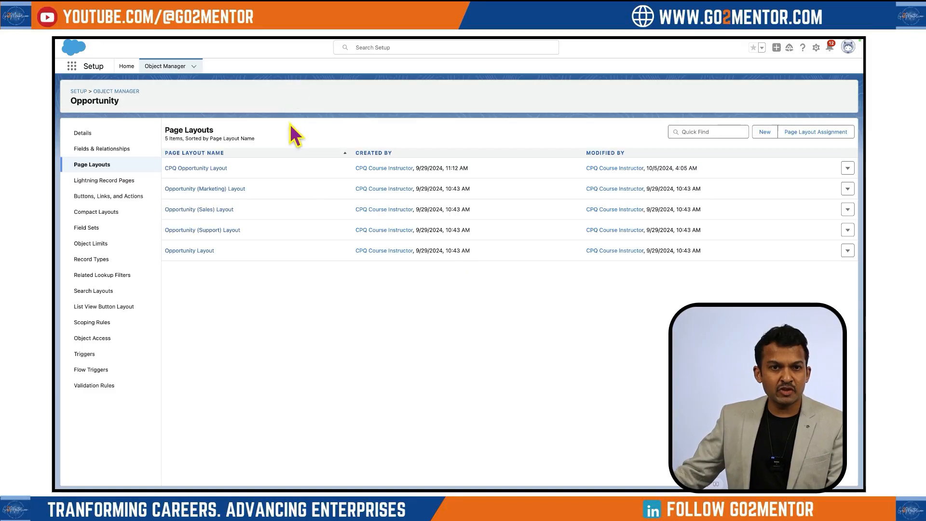
Switch to the Salesforce CPQ app and open the Quote for Mobile Phones opportunity
{"action": "mouse_move", "coordinate": [343, 40]}
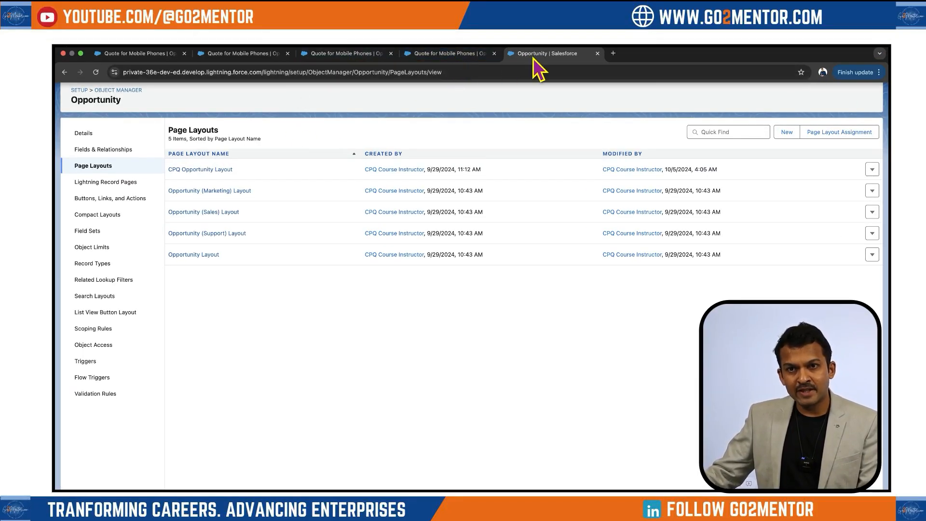
{"action": "left_click", "coordinate": [73, 64]}
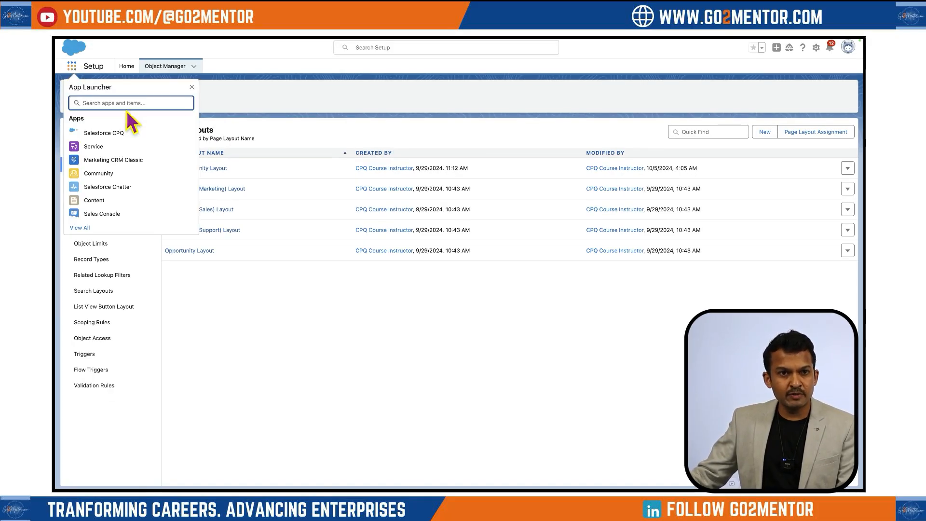
{"action": "left_click", "coordinate": [118, 137]}
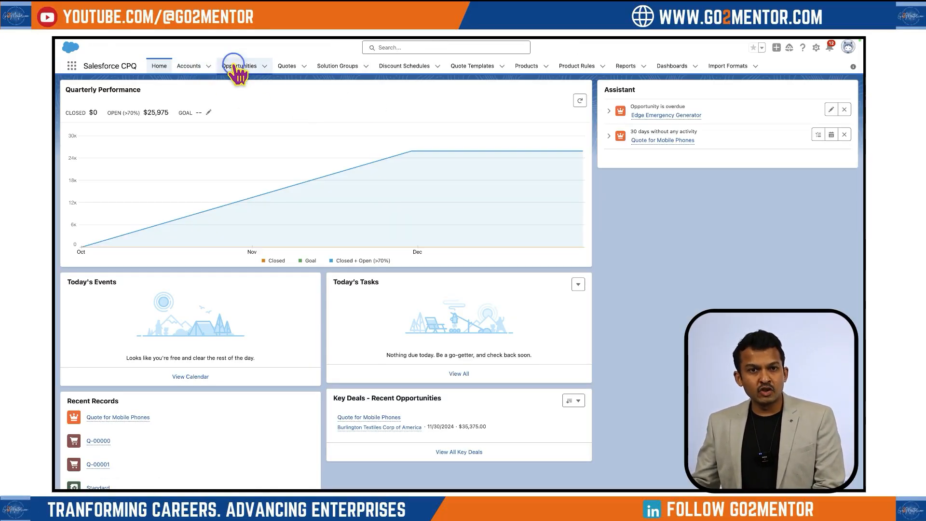
{"action": "left_click", "coordinate": [236, 66]}
{"action": "left_click", "coordinate": [144, 148]}
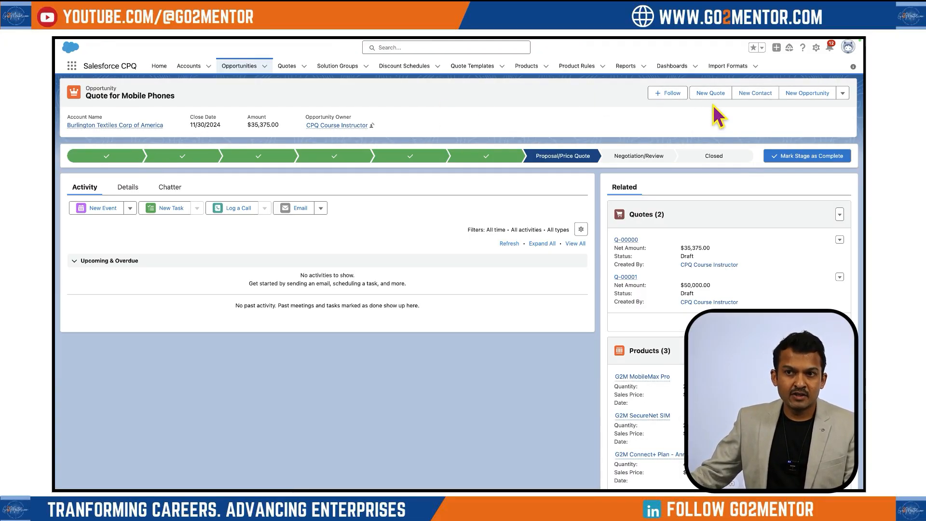
Create a quote from the opportunity with the New Quote action, keeping its predefined values, and open the new quote's record
{"action": "left_click", "coordinate": [714, 95]}
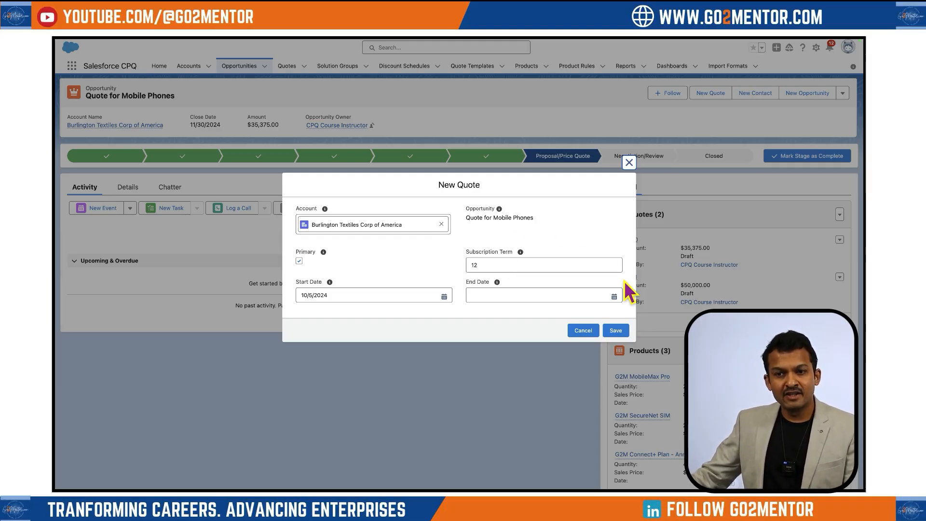
{"action": "left_click", "coordinate": [619, 335]}
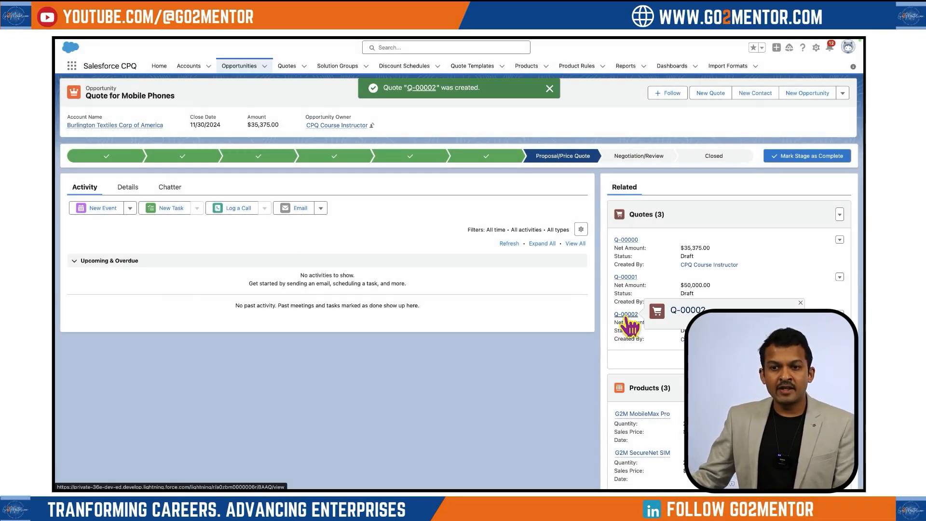
{"action": "left_click", "coordinate": [627, 314]}
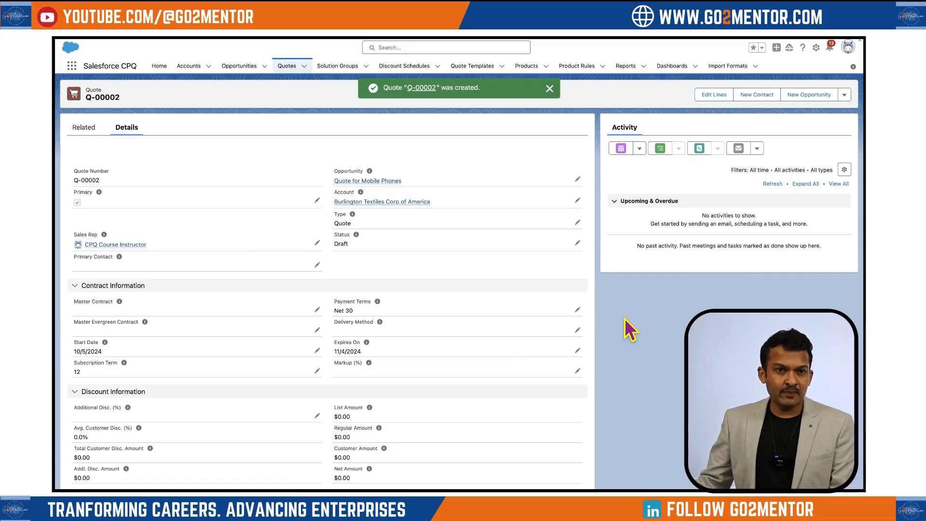